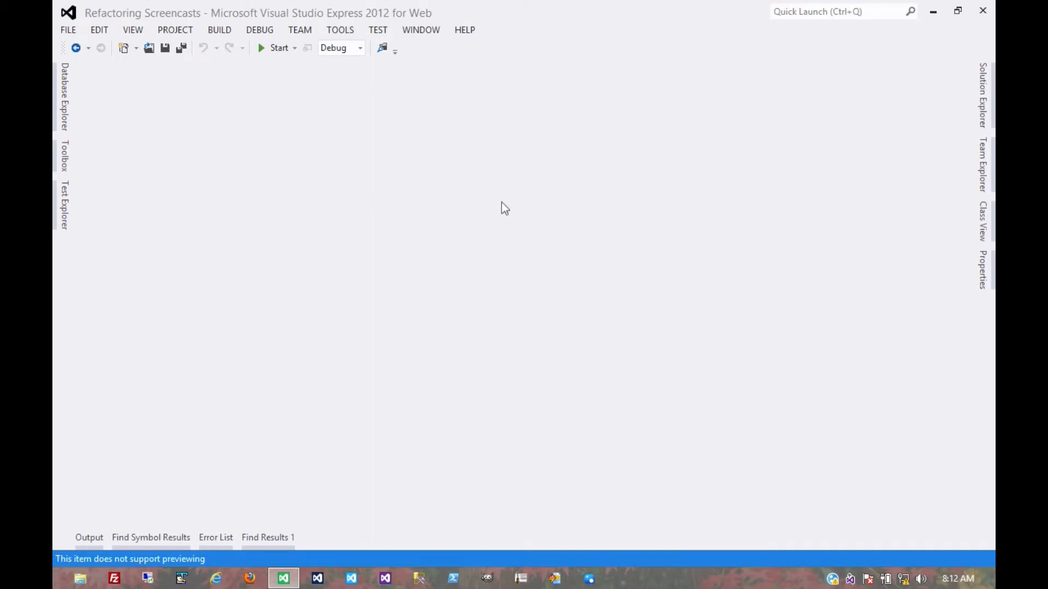
Step: Open Control Flag Replaced With Break.cs from the Remove Control Flag folder via Solution Explorer
left_click(987, 98)
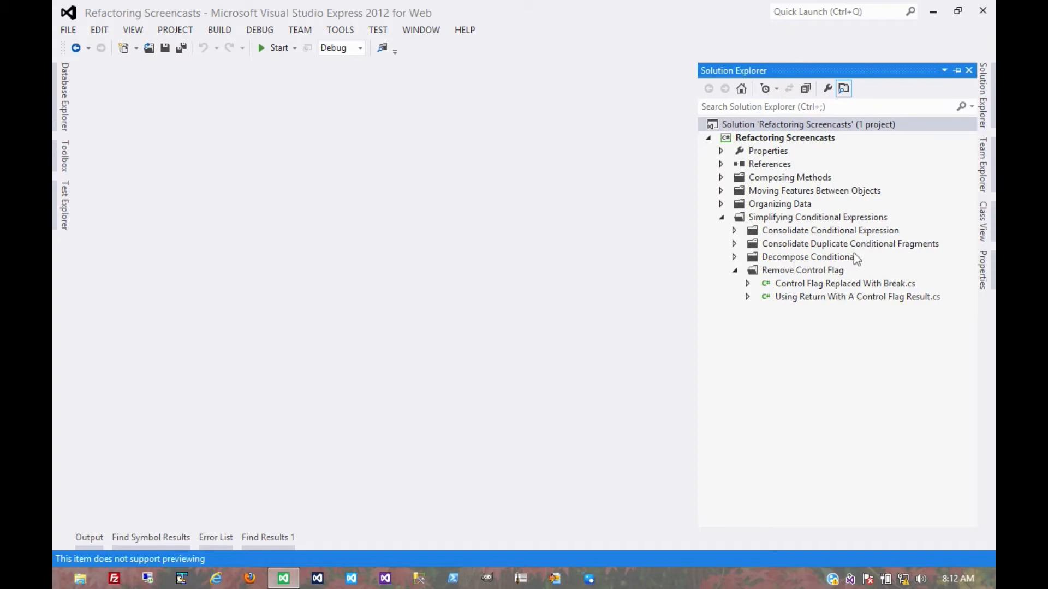
double_click(819, 284)
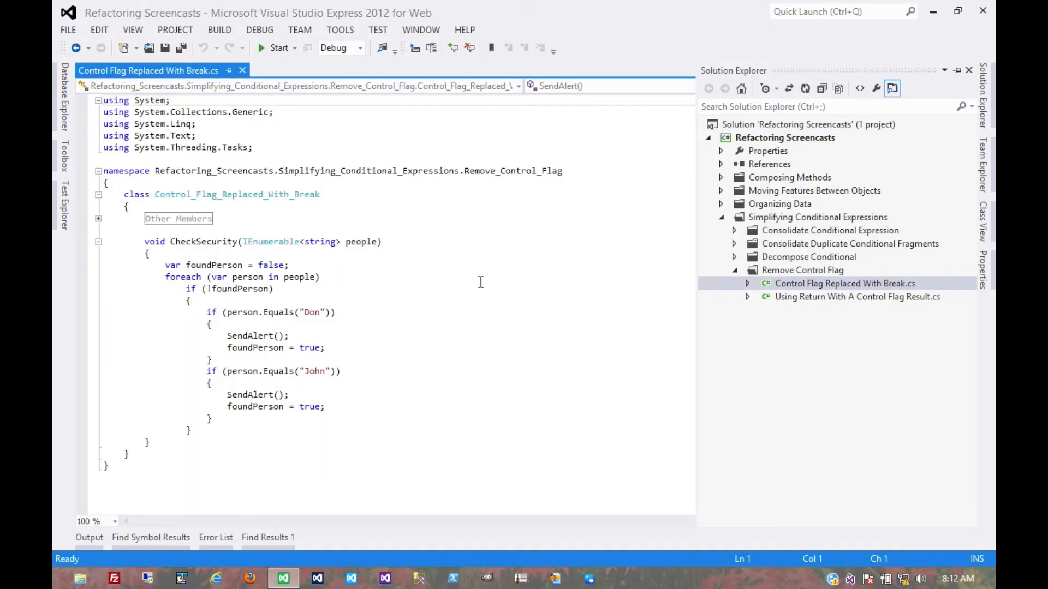
Step: Review the foundPerson flag usages and the if (!foundPerson) guard in CheckSecurity
left_click(378, 302)
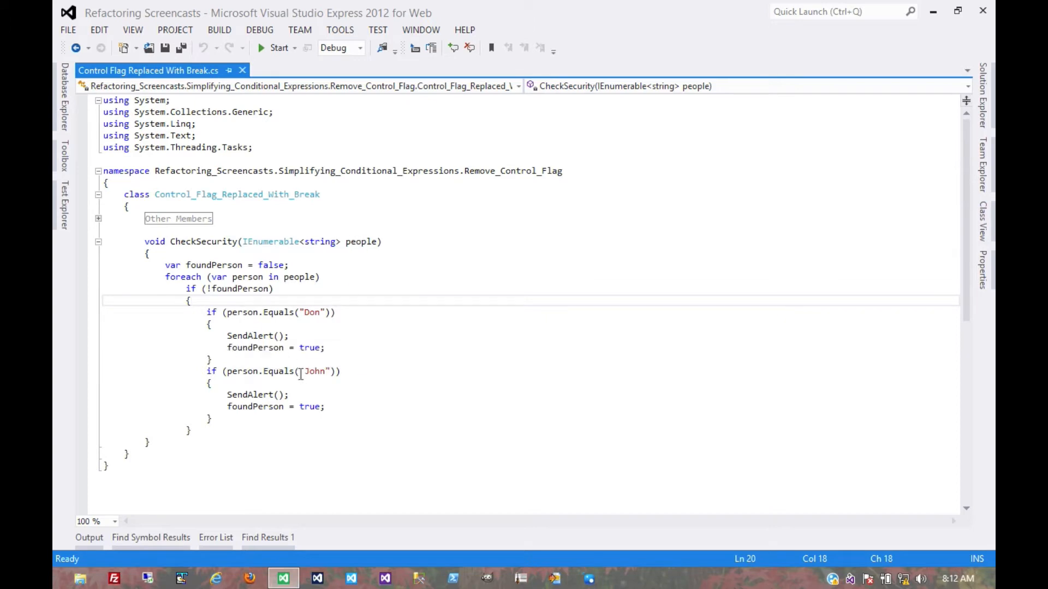
double_click(210, 266)
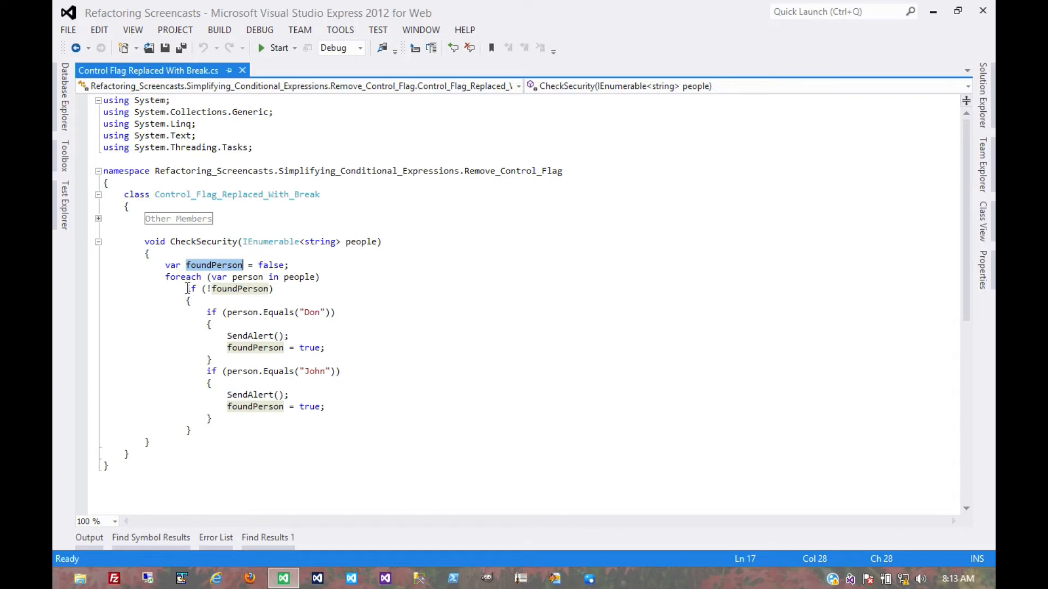
left_click_drag(187, 289, 275, 289)
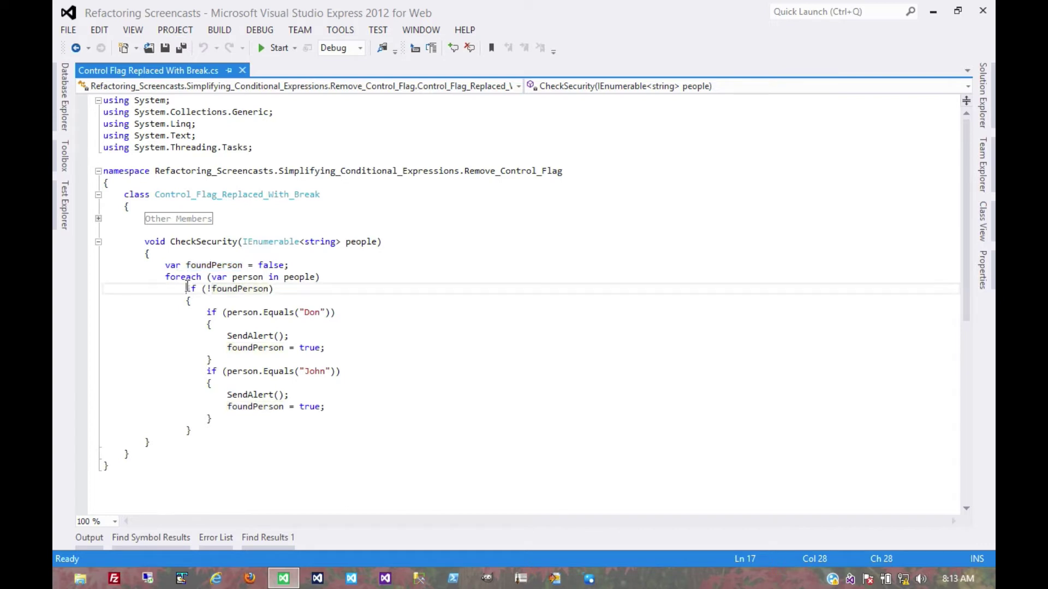
left_click(293, 289)
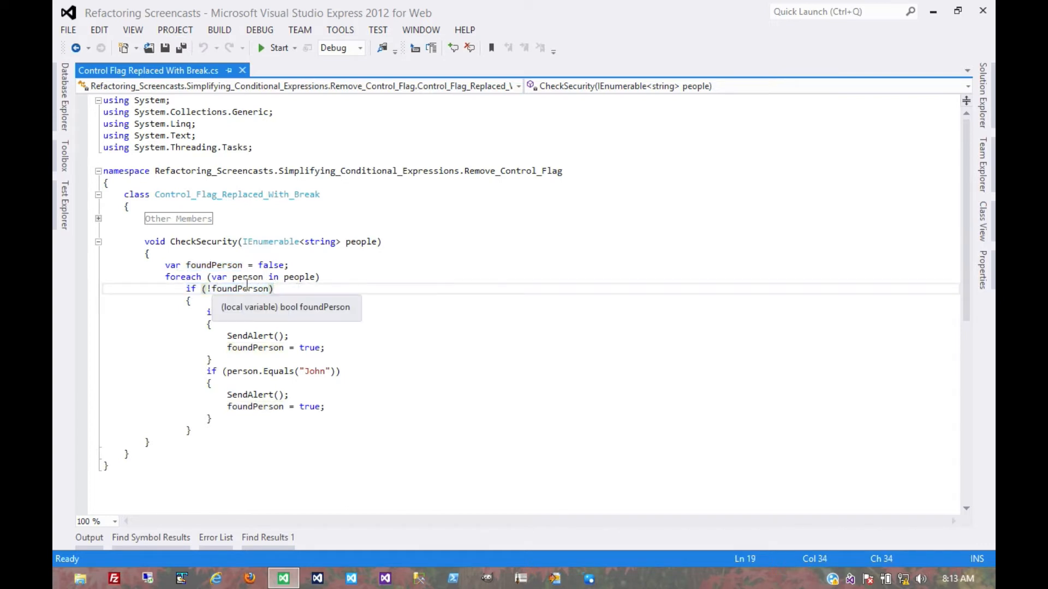
double_click(214, 265)
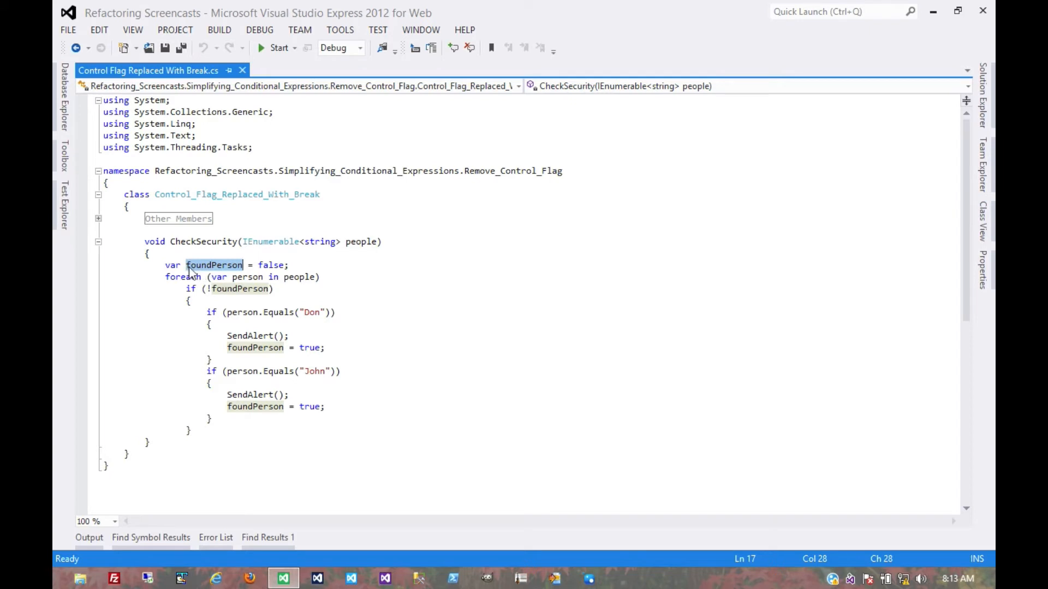
Step: Start a new line after the Don branch's foundPerson = true for the break statement
left_click(342, 347)
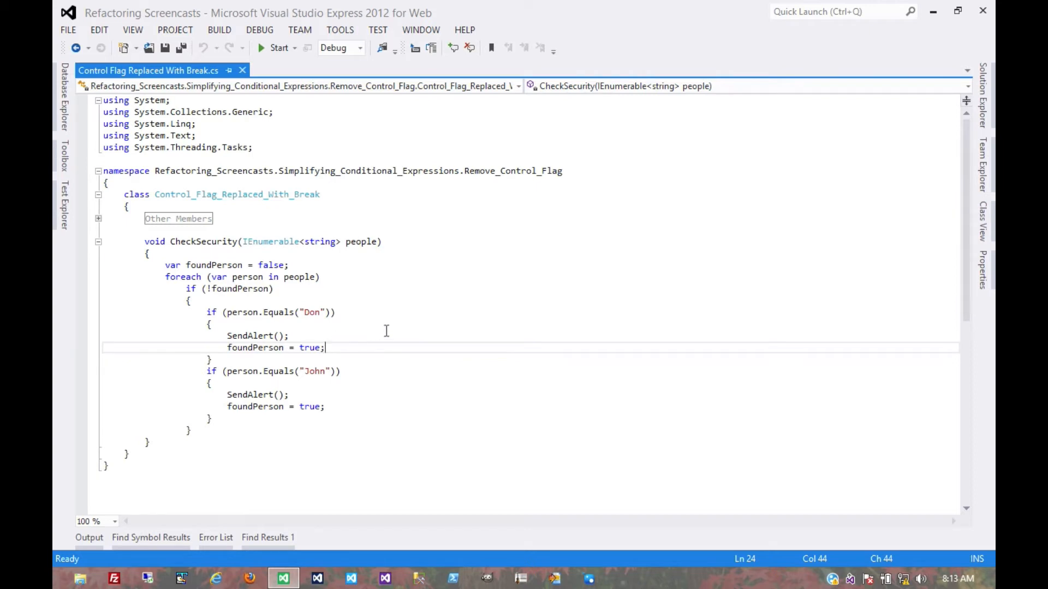
key("Return")
type("brea")
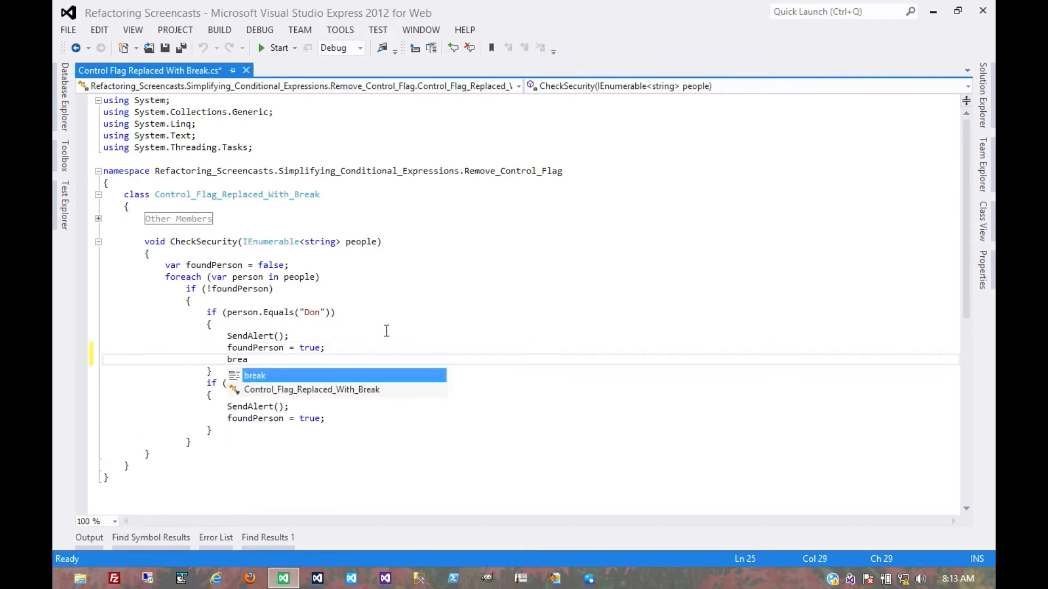
type("k;")
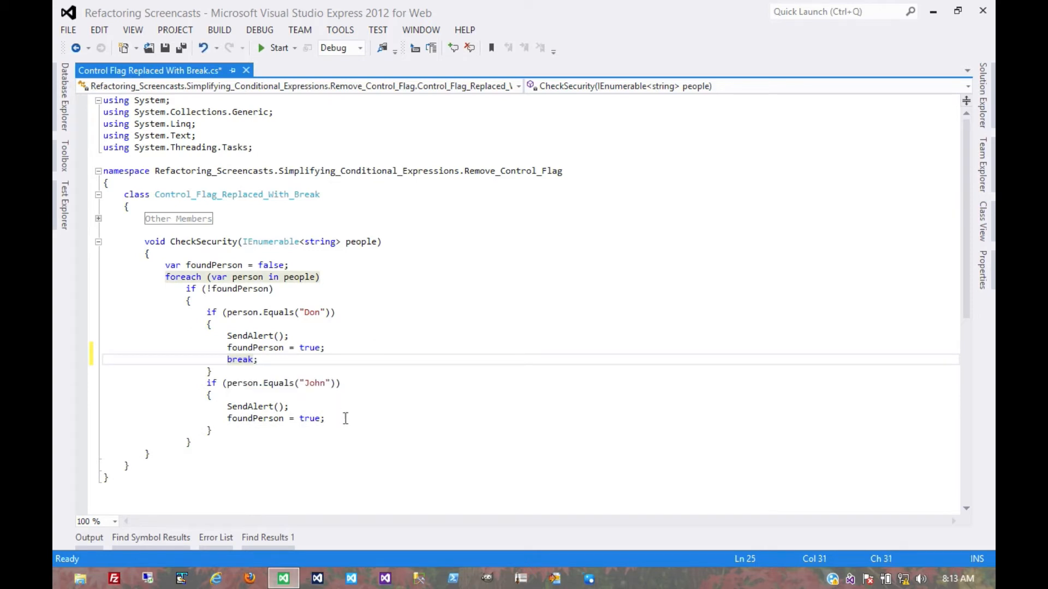
Step: Add a break after the John branch's foundPerson = true and move up to the flag declaration
left_click(346, 419)
key("Return")
type("reak")
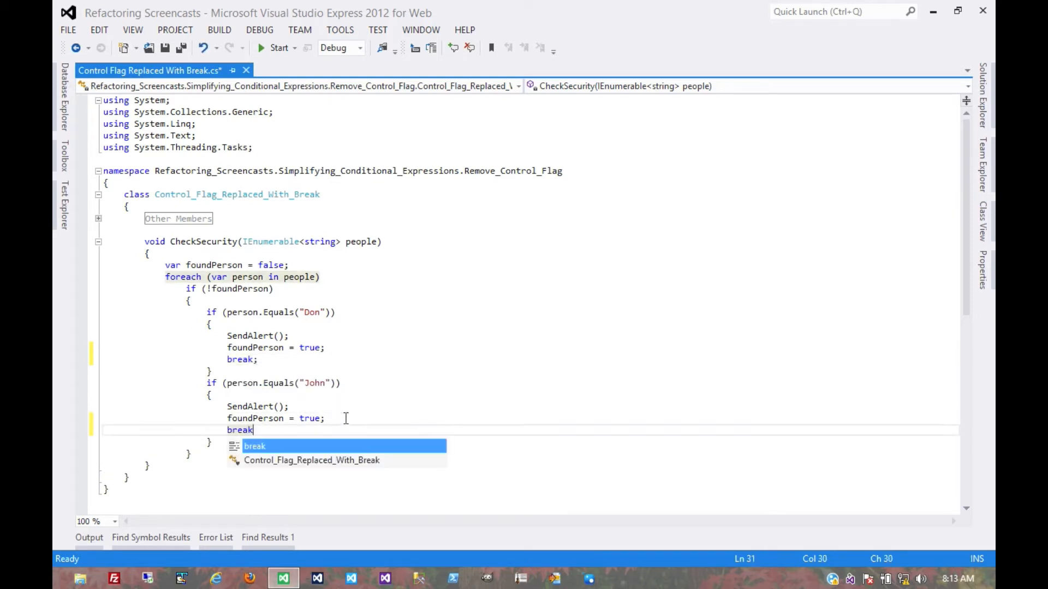
type(";")
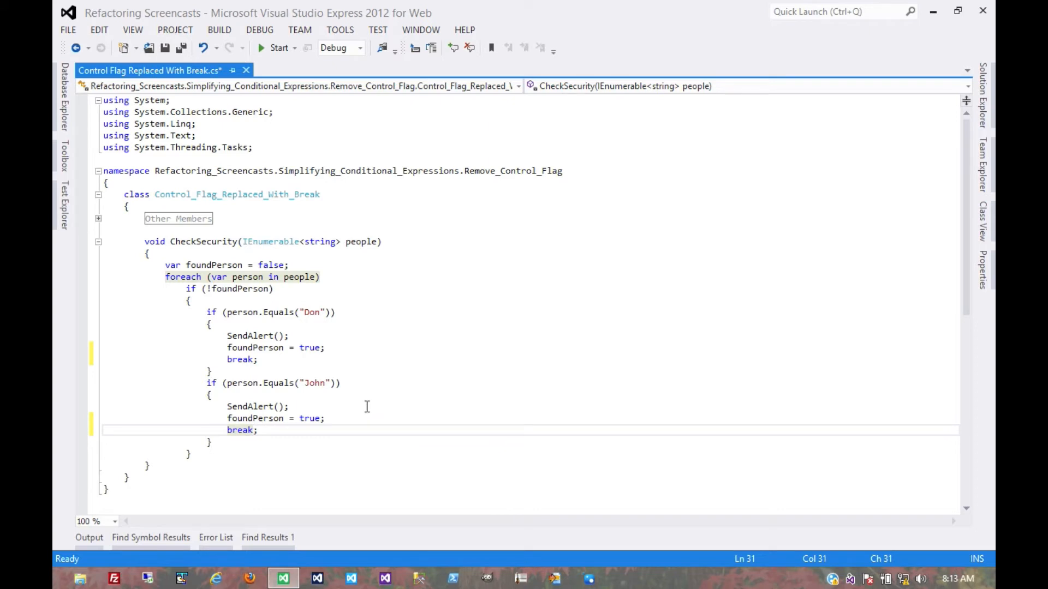
key("Up")
key("Home")
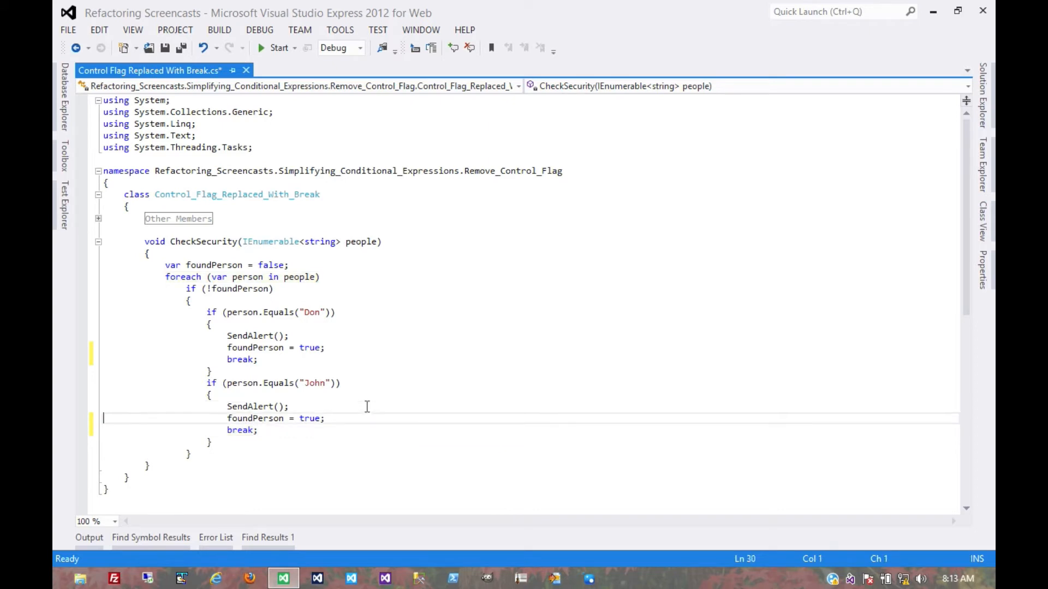
key("Up")
key("Up")
key("Up")
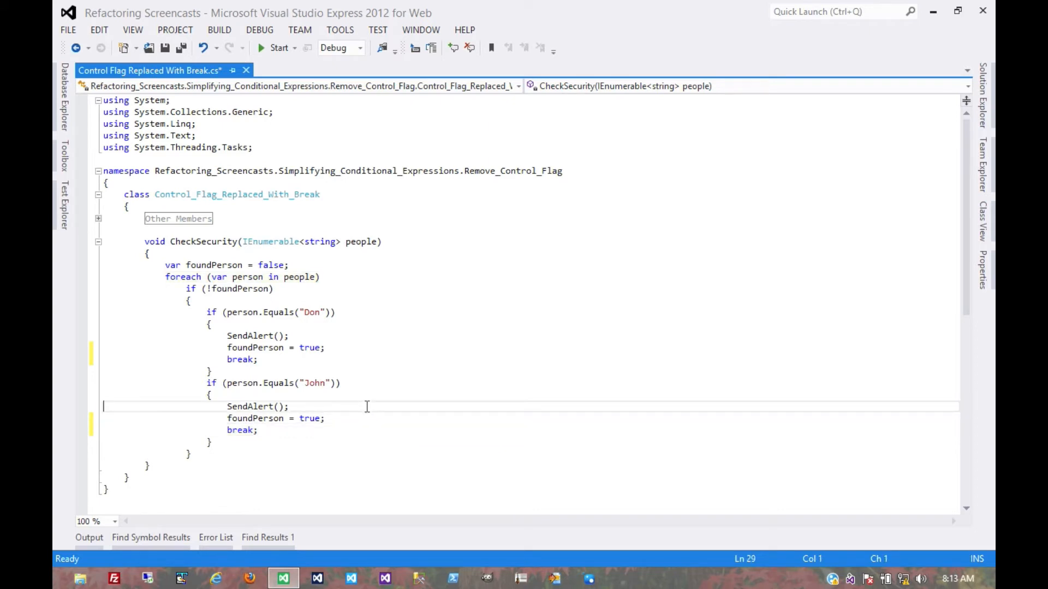
key("Up")
key("Up")
key("Up")
key("Up")
key("Up")
key("Up")
key("Up")
key("Up")
key("Up")
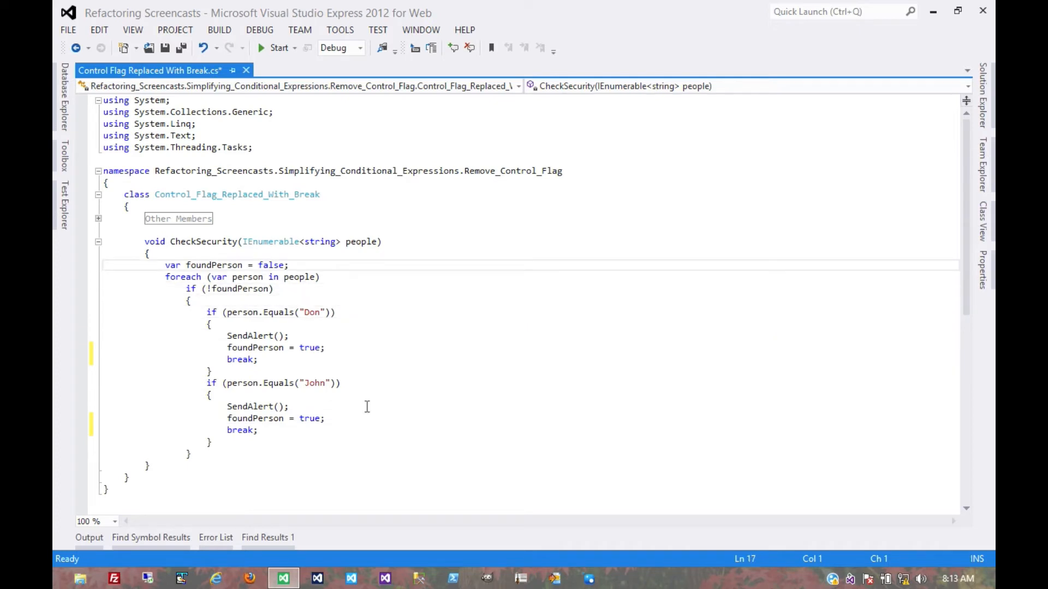
Step: Delete the foundPerson declaration and both foundPerson = true assignments in the Don and John branches
key("shift+Down")
key("Delete")
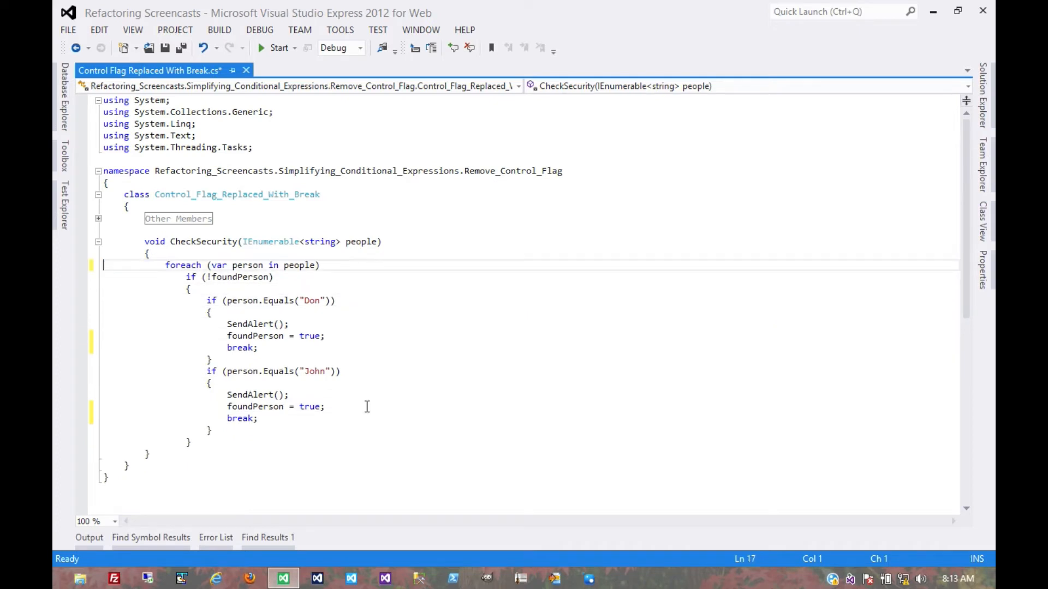
key("Down")
key("Down")
key("Down")
key("Down")
key("Down")
key("Down")
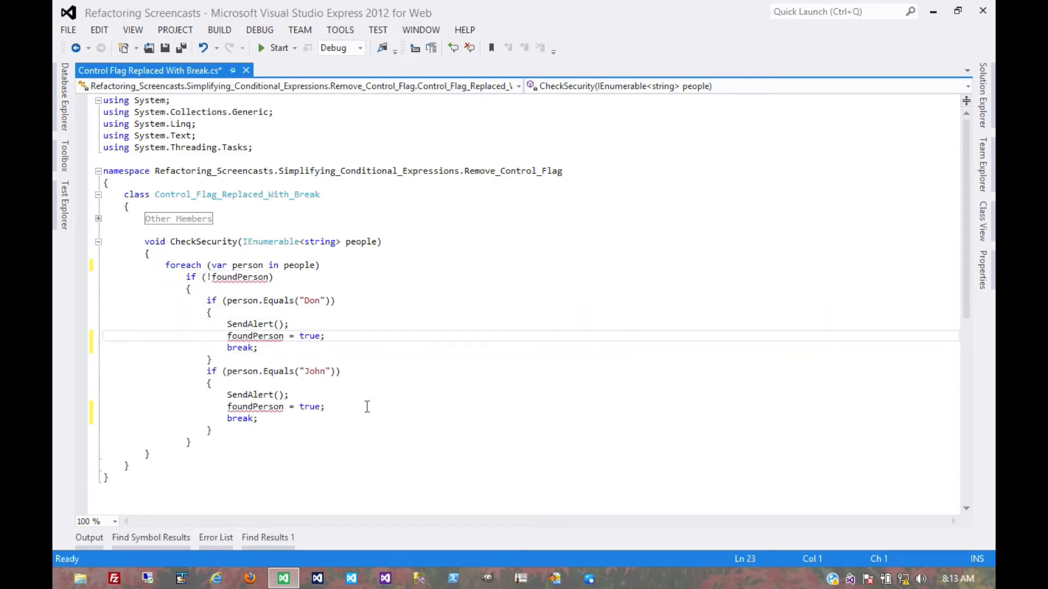
key("shift+Down")
key("Delete")
key("Down")
key("Down")
key("Down")
key("Down")
key("Down")
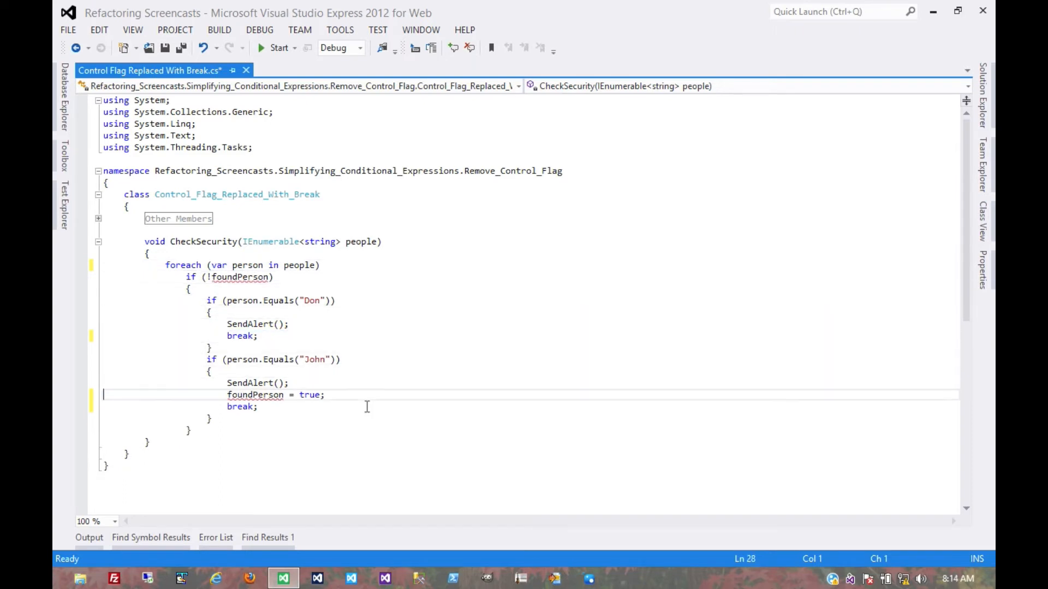
key("shift+Down")
key("Delete")
key("Up")
key("Up")
key("Up")
key("Up")
key("Up")
key("Up")
key("Up")
key("Up")
key("Up")
Step: Remove the if (!foundPerson) guard with its braces and reformat the loop with Ctrl+K, Ctrl+D
key("shift+Down")
key("shift+Down")
key("Delete")
key("Down")
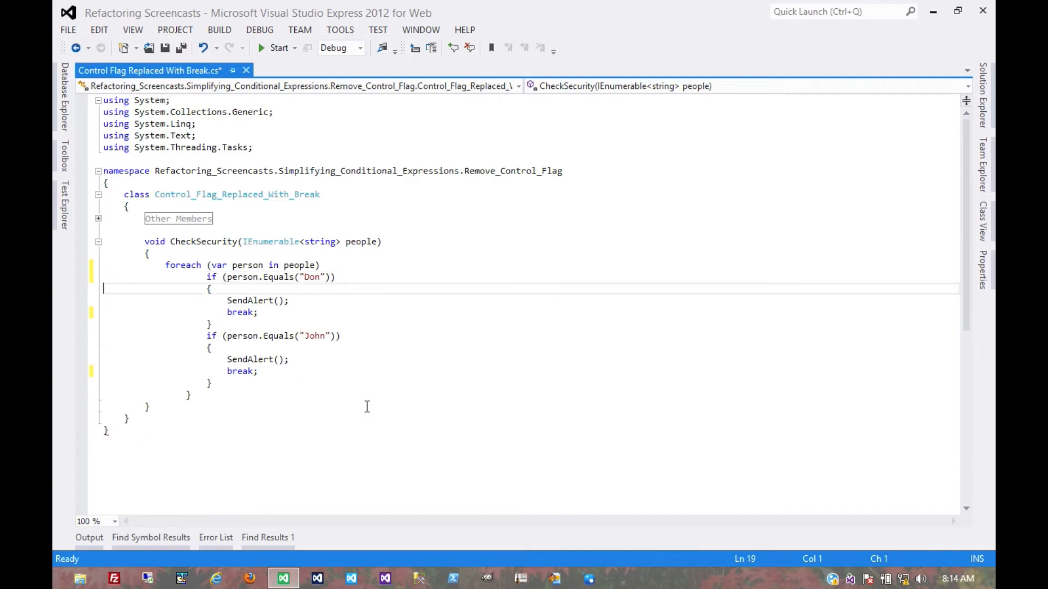
key("Down")
key("Down")
key("Down")
key("Down")
key("Down")
key("Down")
key("shift+Down")
key("Delete")
key("Down")
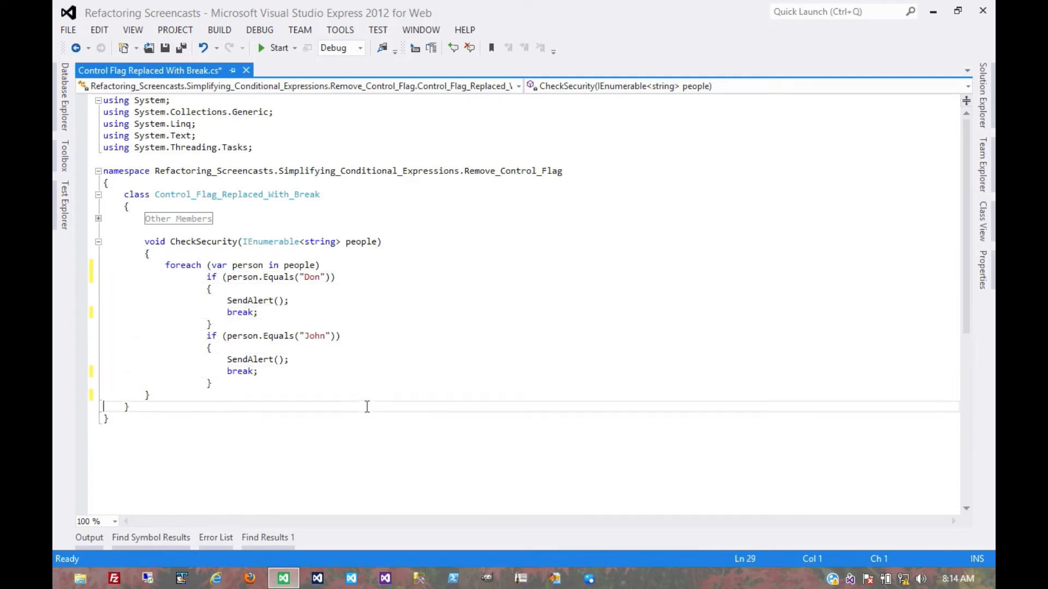
key("shift+Down")
key("Delete")
key("Up")
key("ctrl+k")
key("ctrl+d")
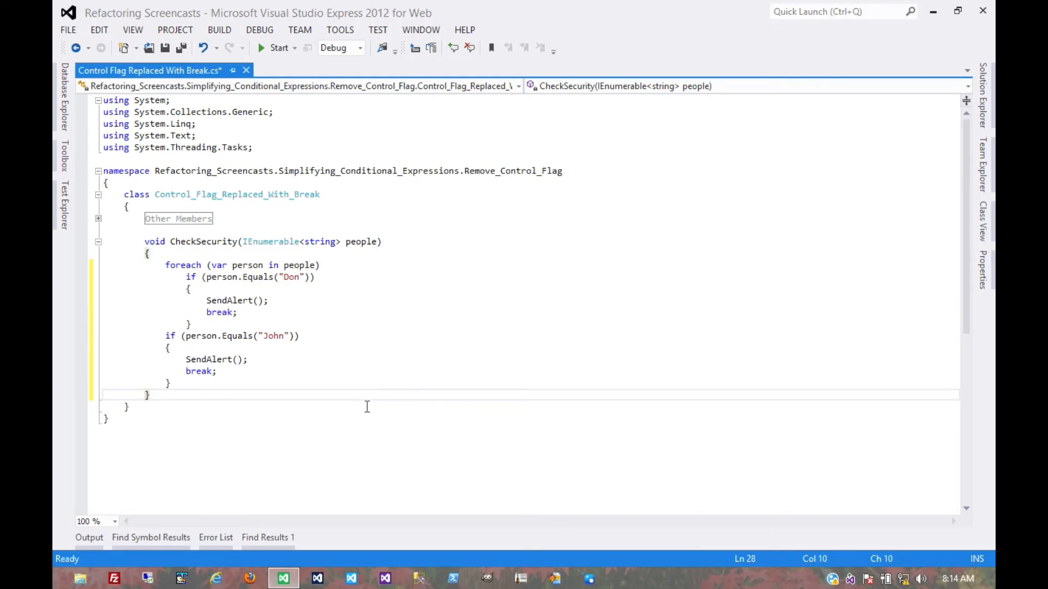
key("Down")
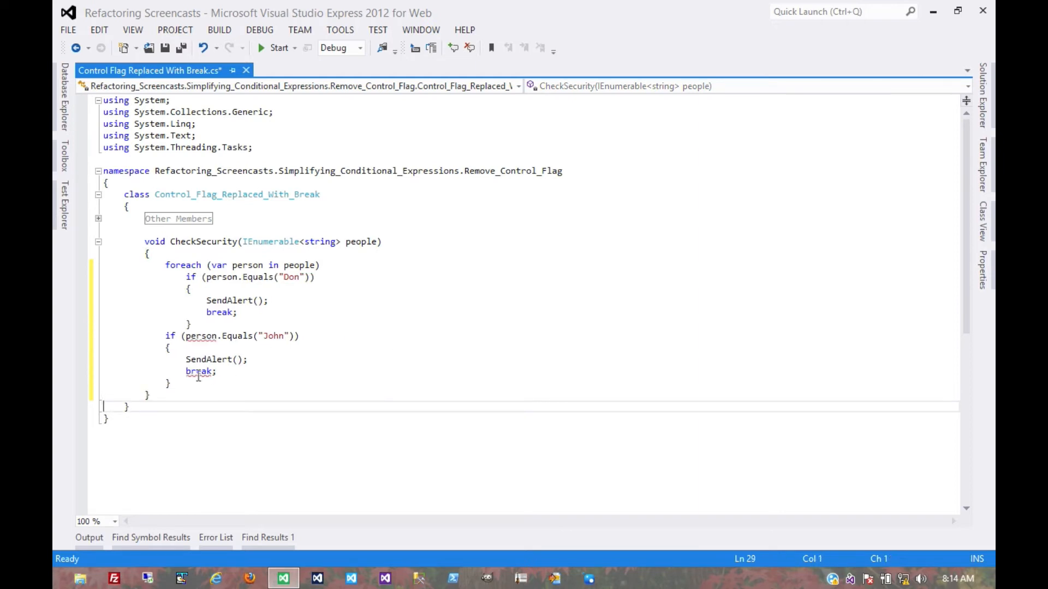
Step: Wrap the foreach body in braces around both name checks and show Solution Explorer
left_click(327, 265)
key("Return")
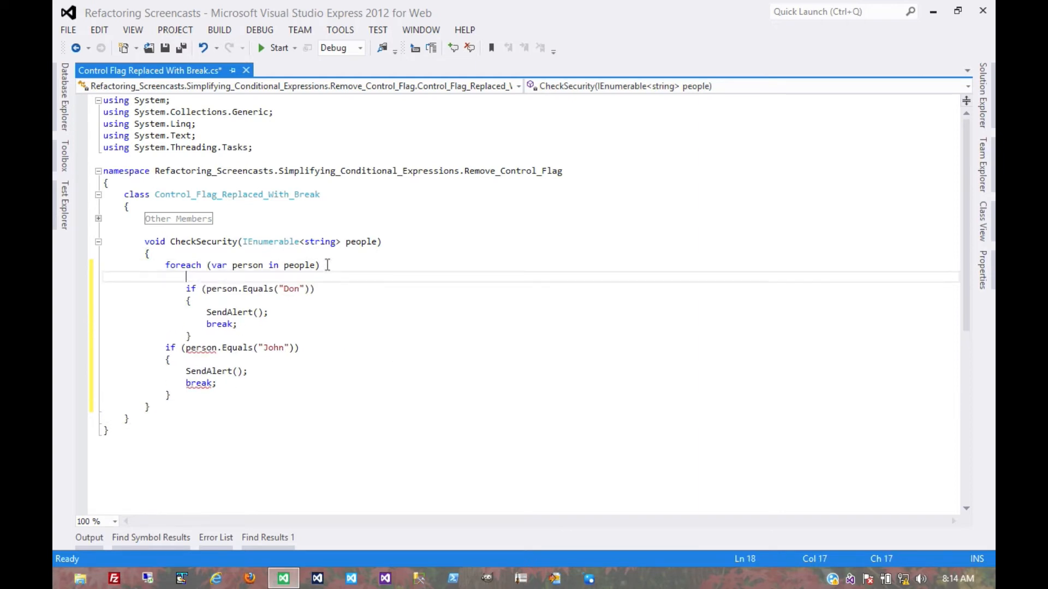
type("{")
left_click(201, 397)
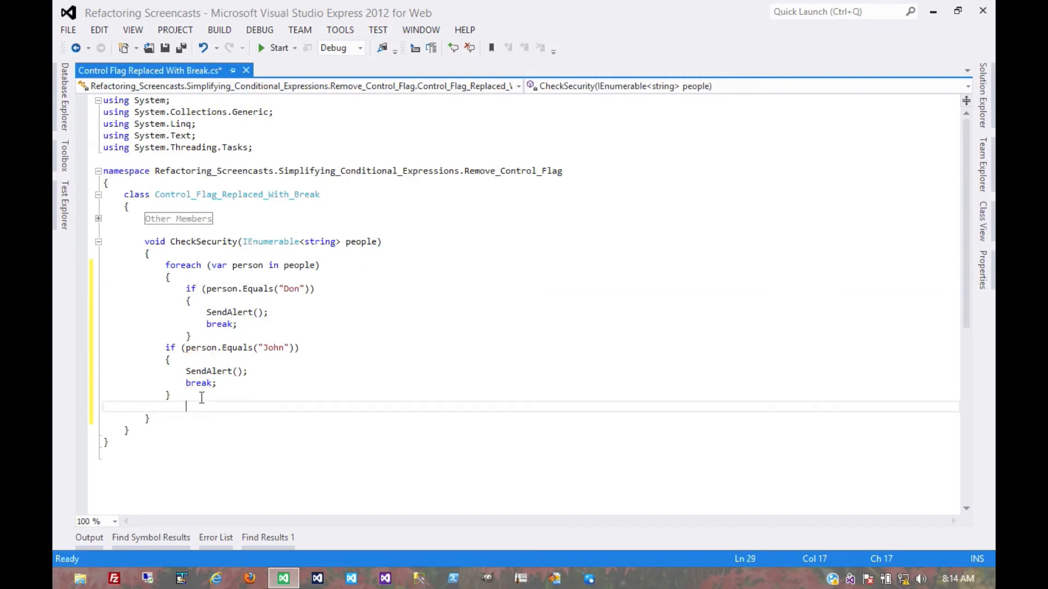
type("}")
key("Right")
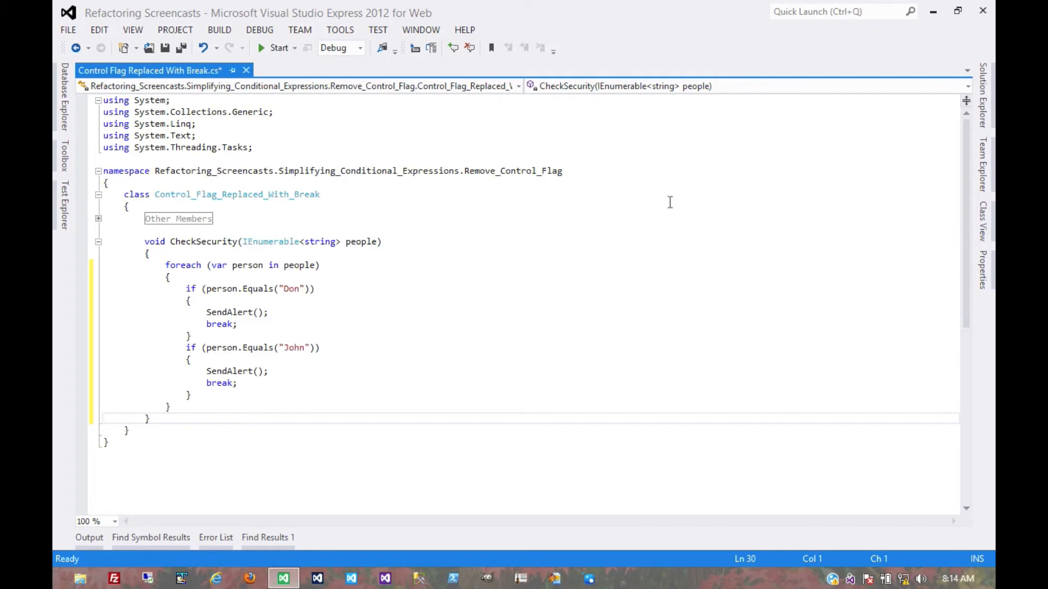
left_click(985, 119)
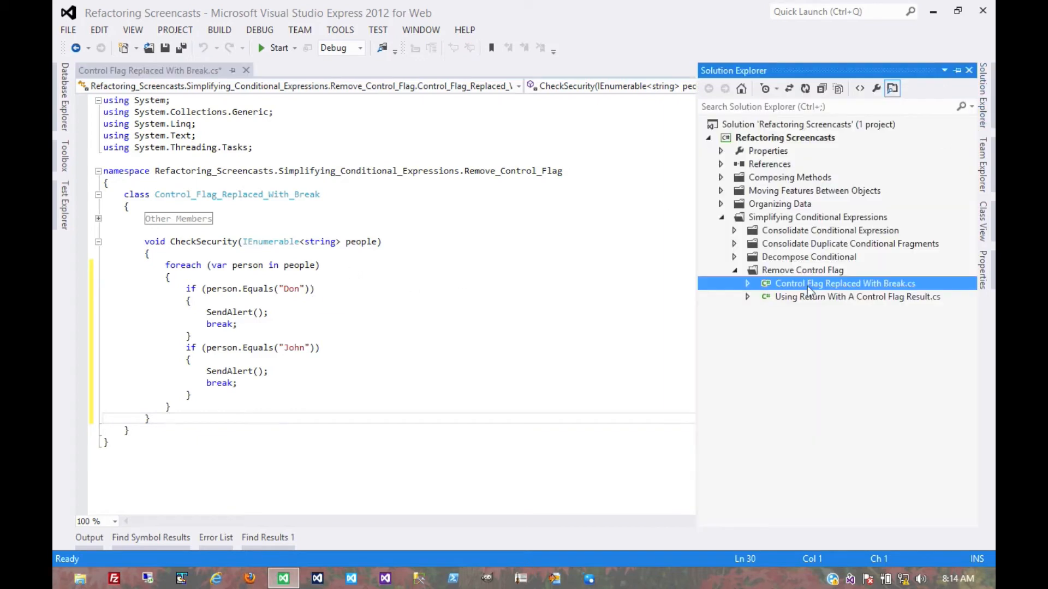
Step: Open Using Return With A Control Flag Result.cs and highlight the foundPerson flag usages
double_click(799, 298)
left_click(416, 355)
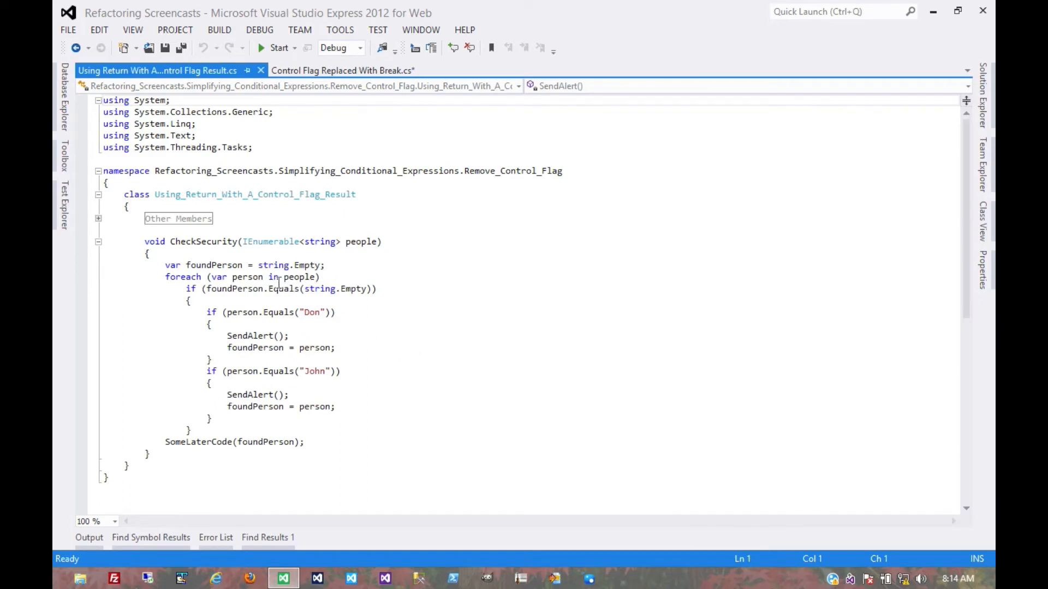
double_click(205, 265)
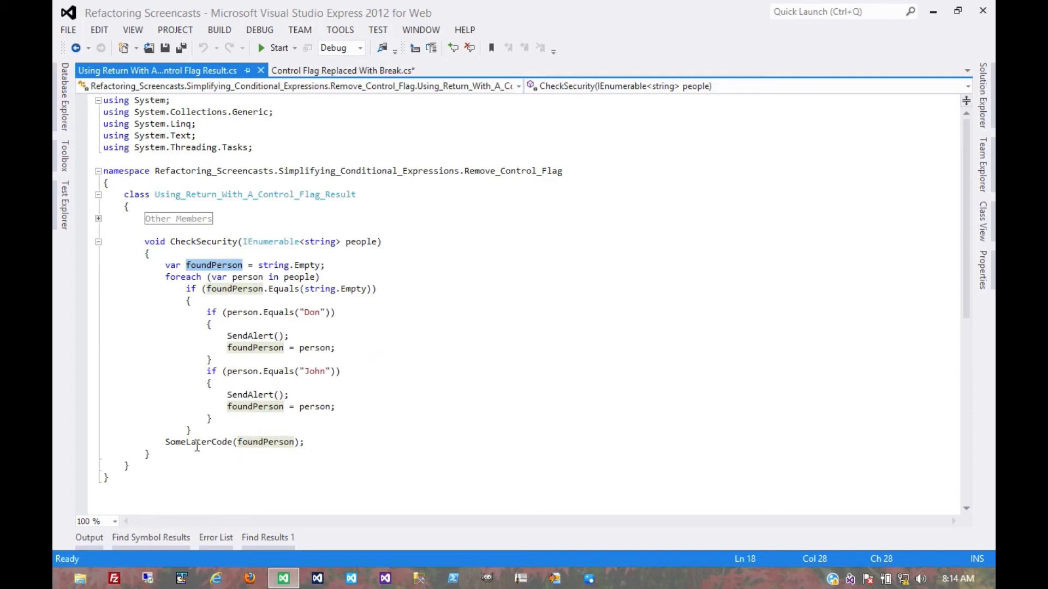
Step: Review CheckSecurity's return type, the foreach loop and foundPerson passed to SomeLaterCode
double_click(155, 242)
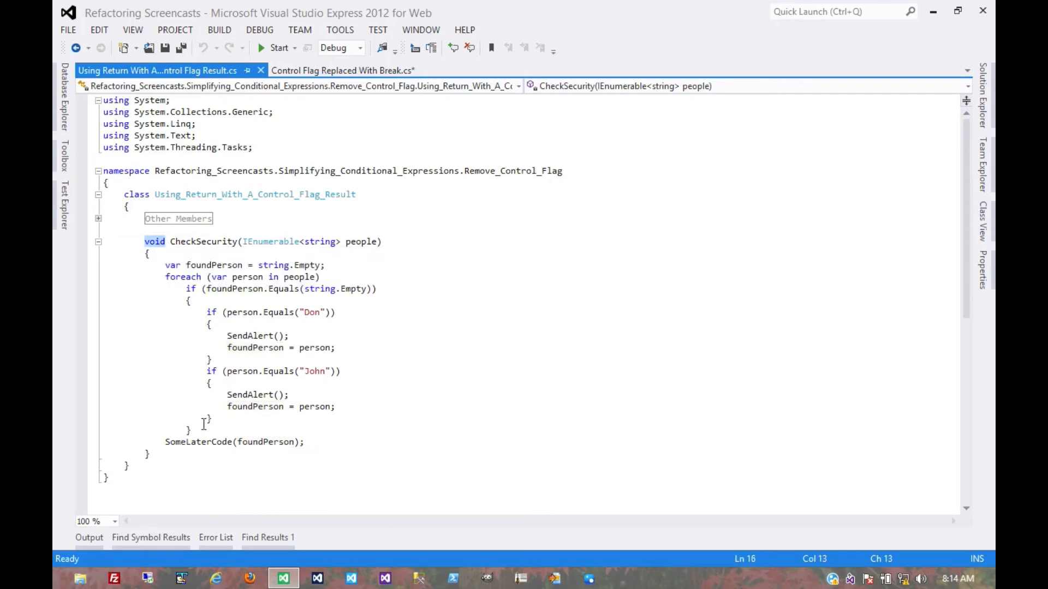
left_click_drag(193, 431, 166, 278)
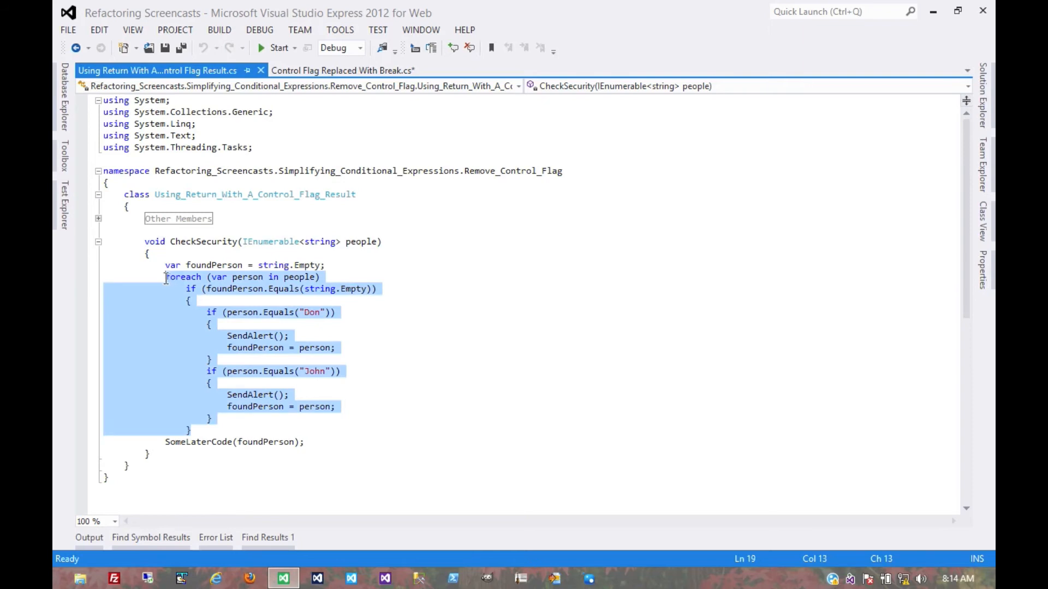
double_click(270, 442)
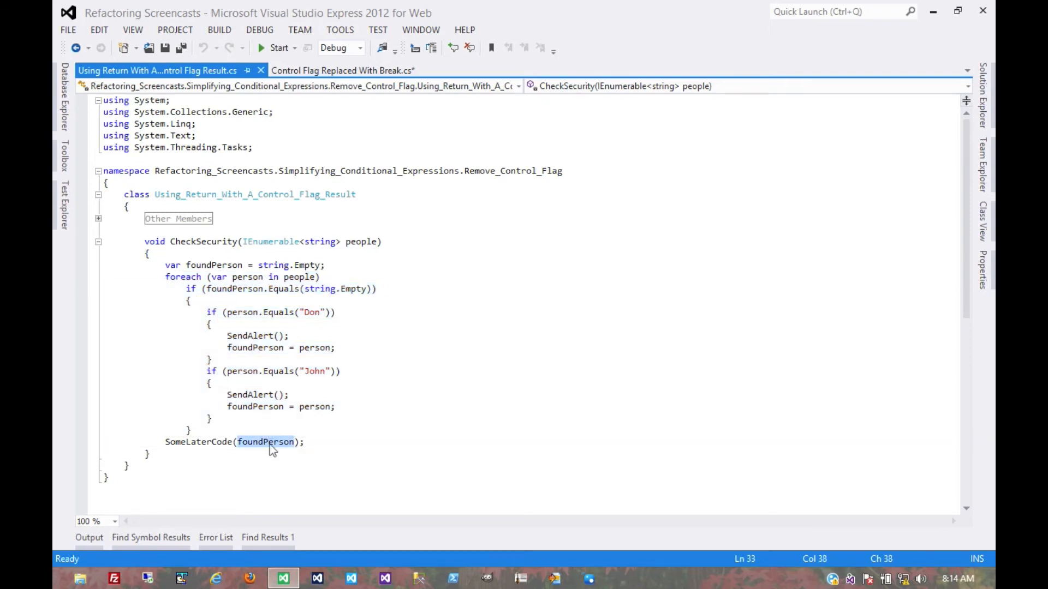
left_click(199, 430)
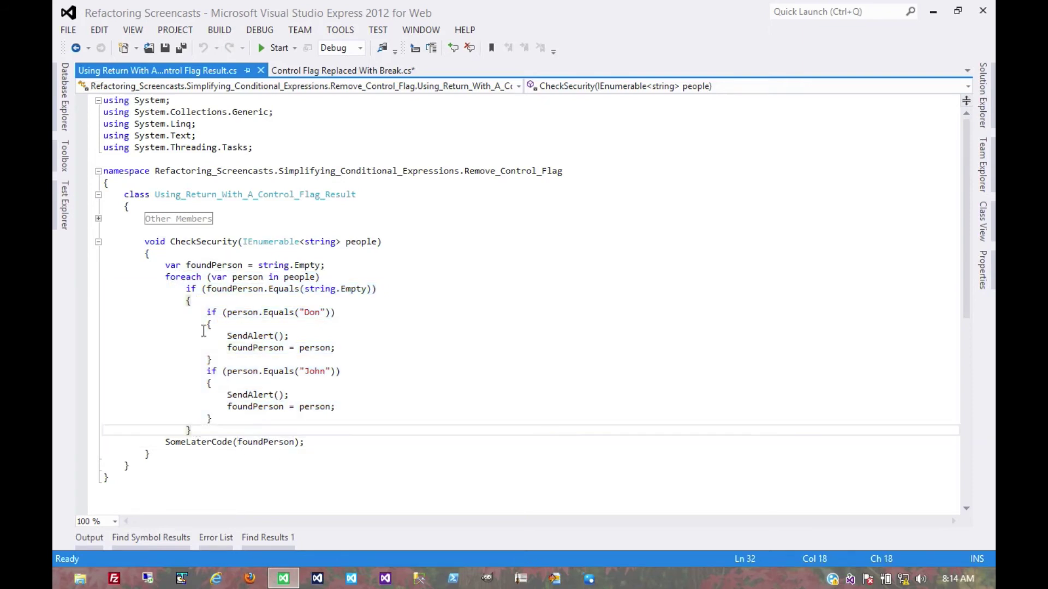
double_click(218, 264)
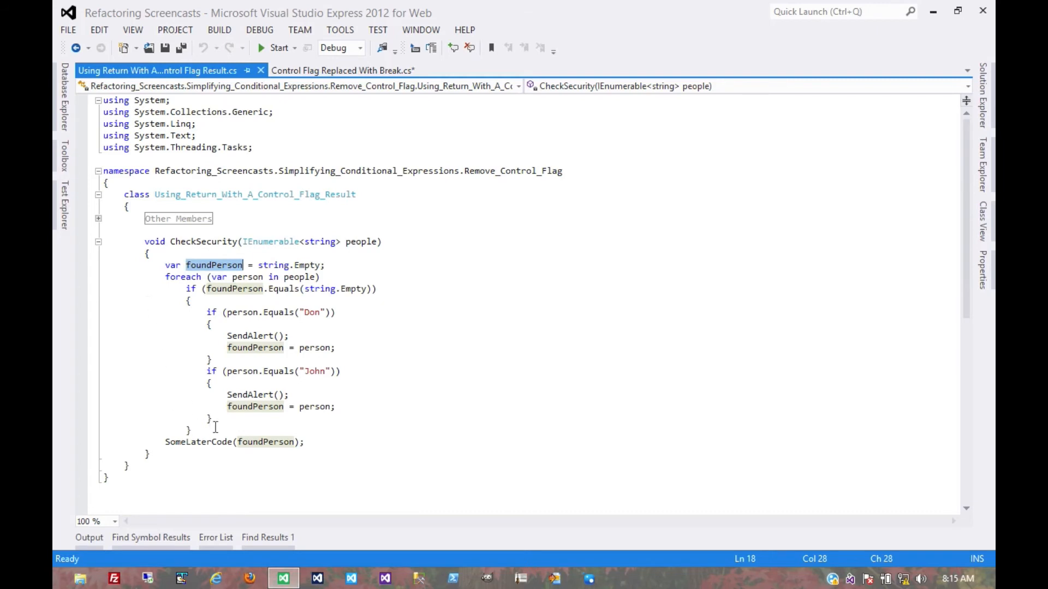
Step: Select from the var foundPerson declaration through the loop's closing brace and bring up the context menu
left_click_drag(194, 431, 166, 266)
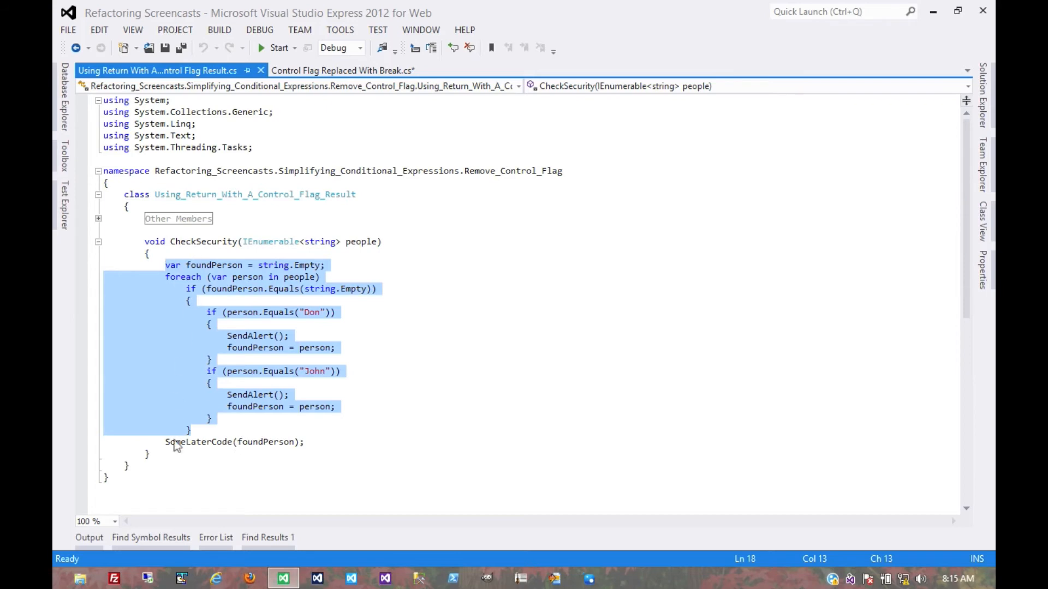
right_click(179, 359)
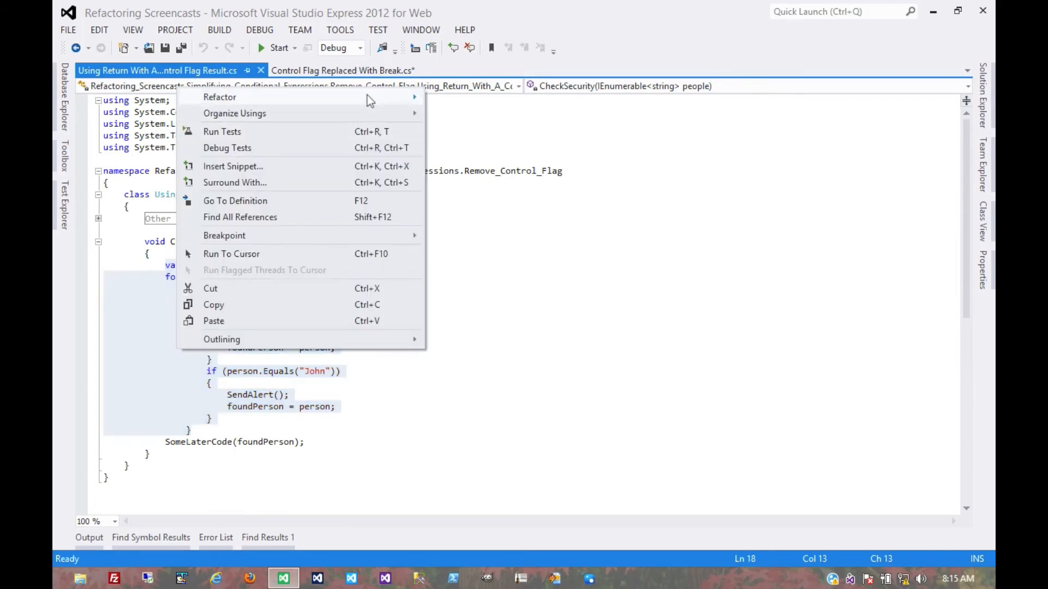
Step: Extract the selected loop into a new FindMiscreant method called from CheckSecurity
mouse_move(246, 97)
left_click(466, 121)
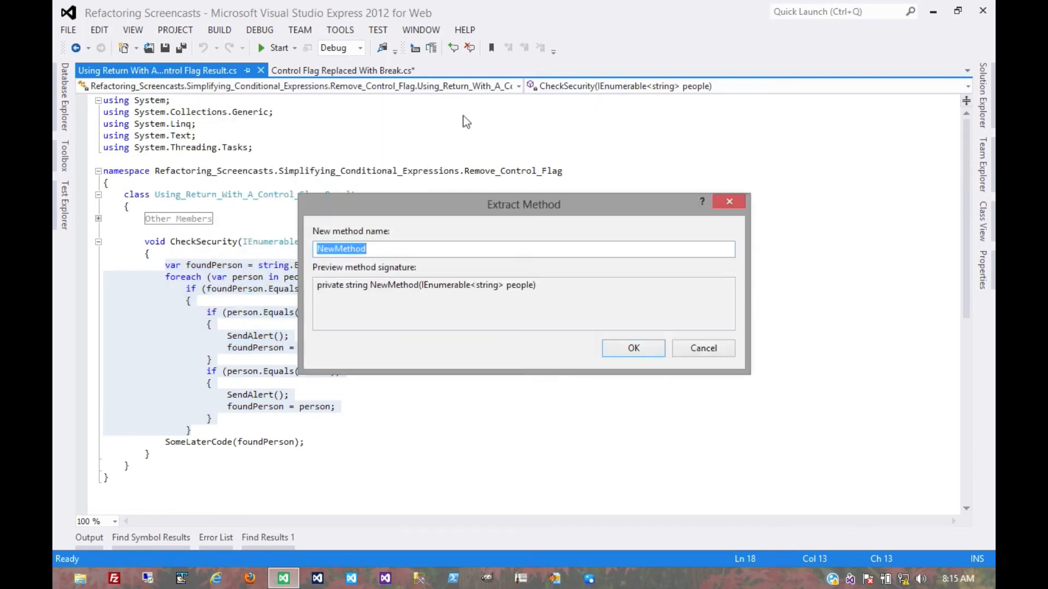
type("FindMiscrea")
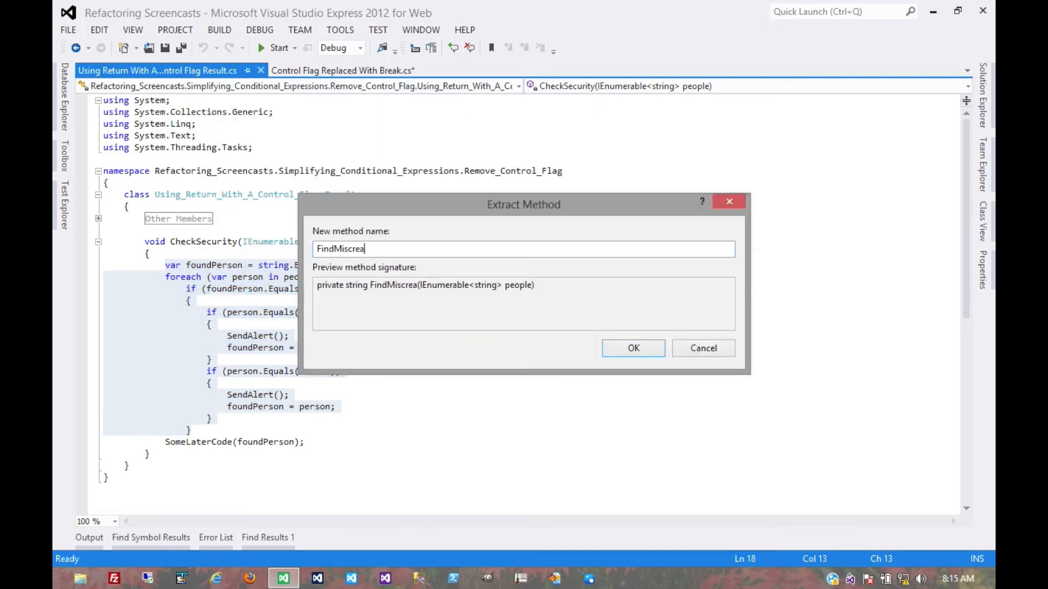
type("nt")
key("Return")
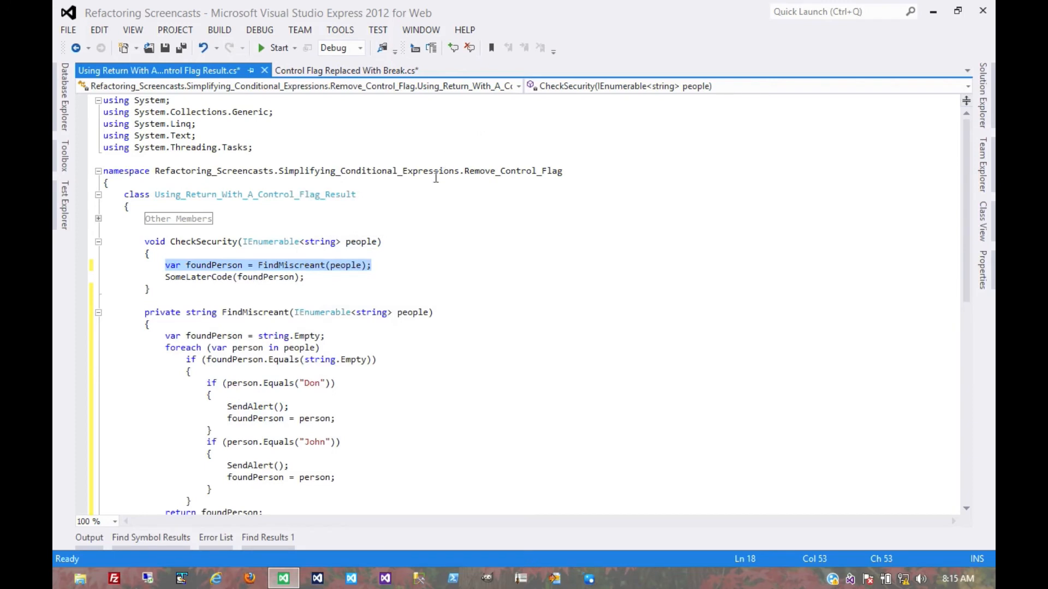
scroll(435, 178, "down", 2)
Step: Add return person; after the foundPerson assignment in both the Don and John branches of FindMiscreant
left_click(305, 256)
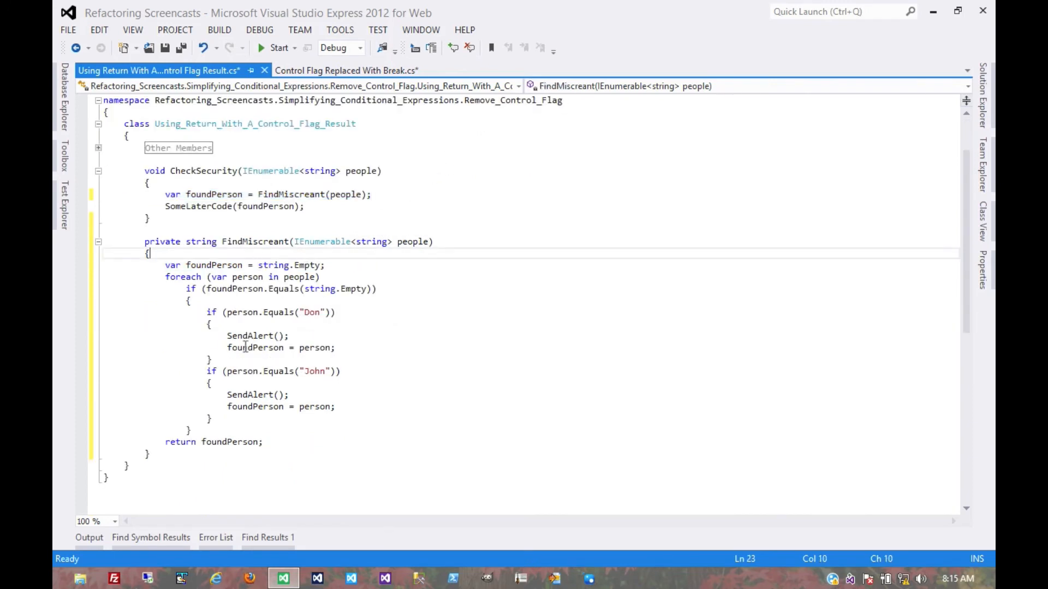
left_click(356, 347)
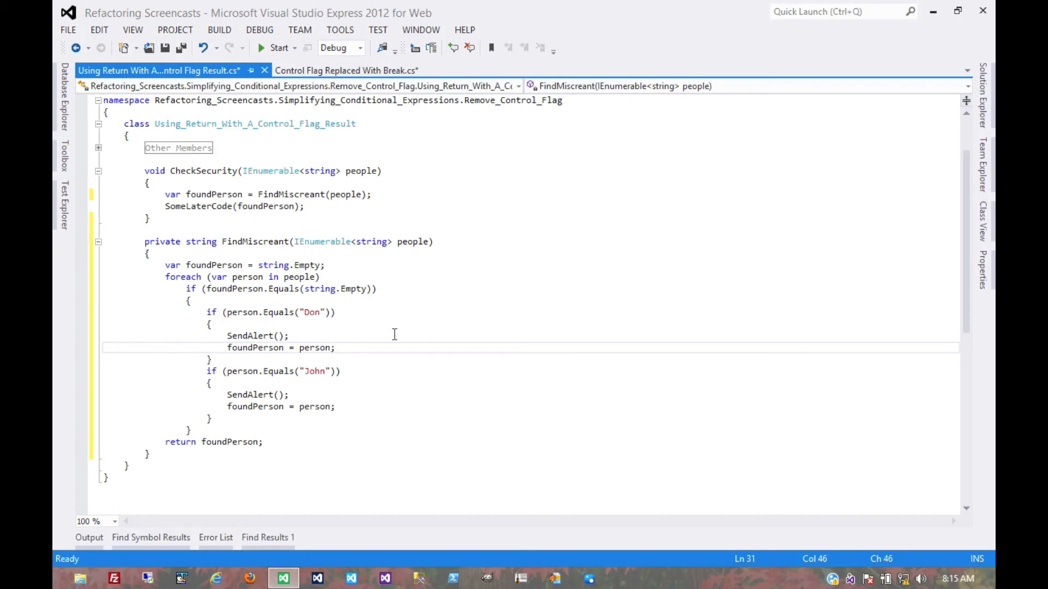
key("Return")
type("retu")
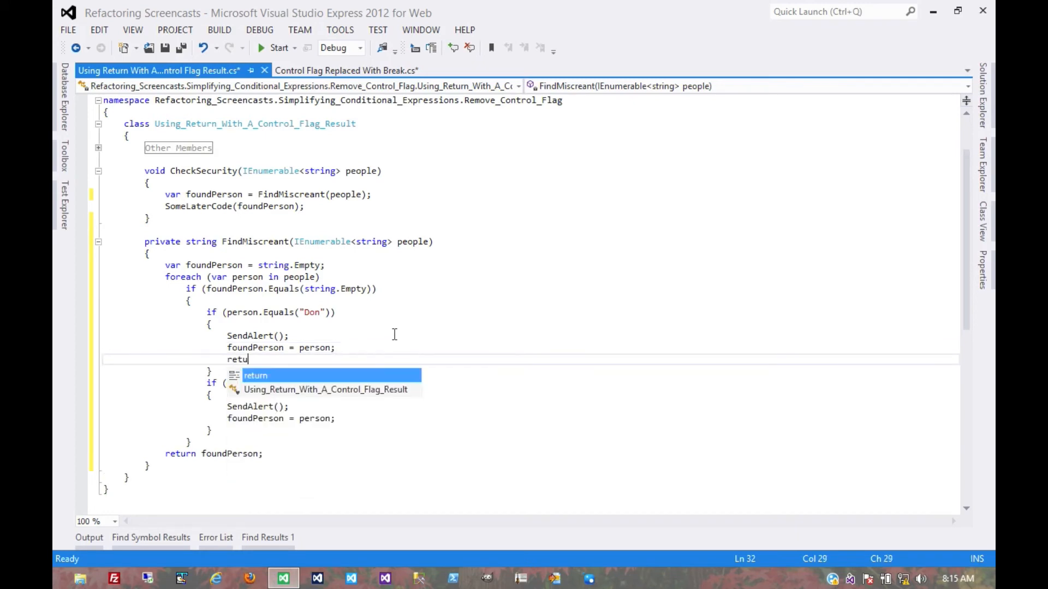
type("rn person;")
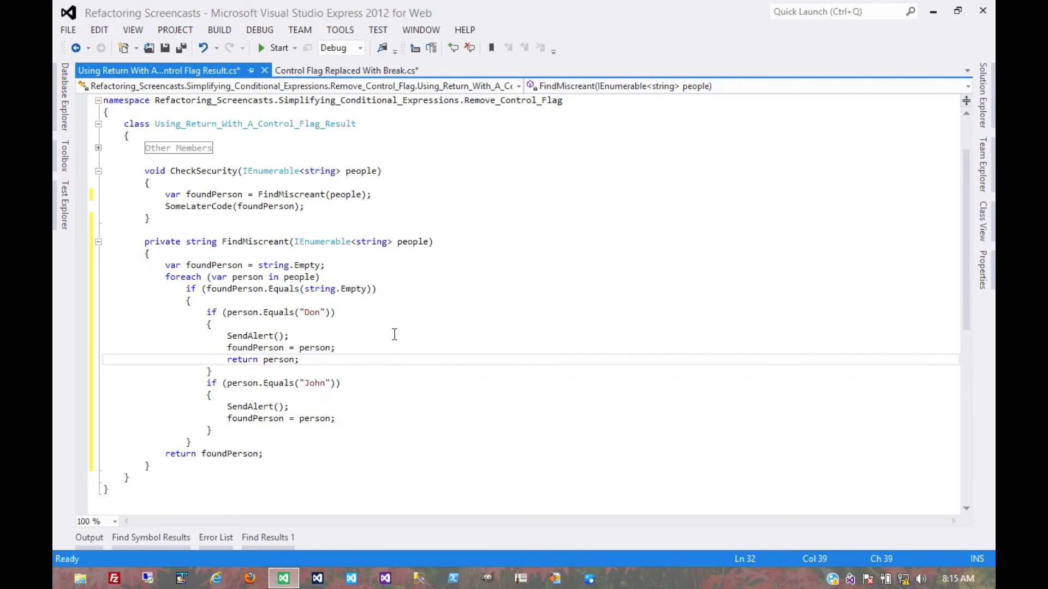
left_click(364, 418)
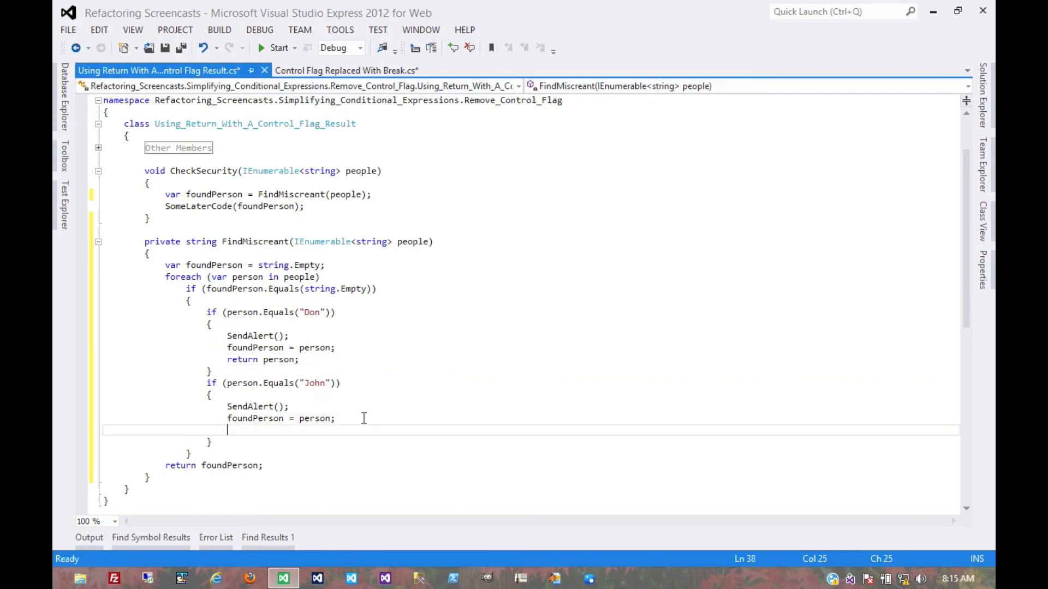
type("return person;")
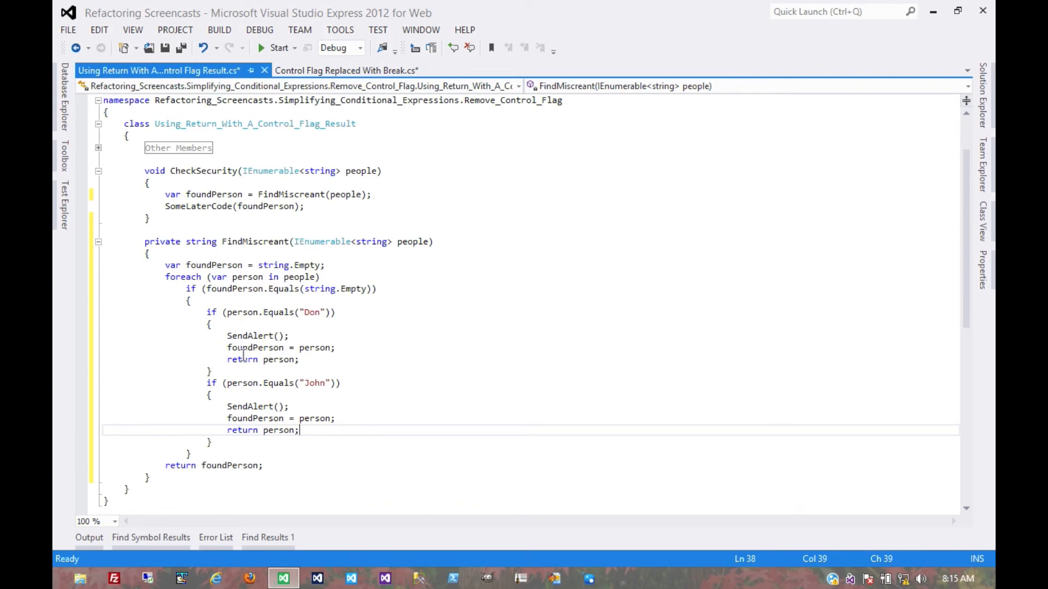
Step: Change FindMiscreant's final return foundPerson; to return string.Empty;
left_click(207, 264)
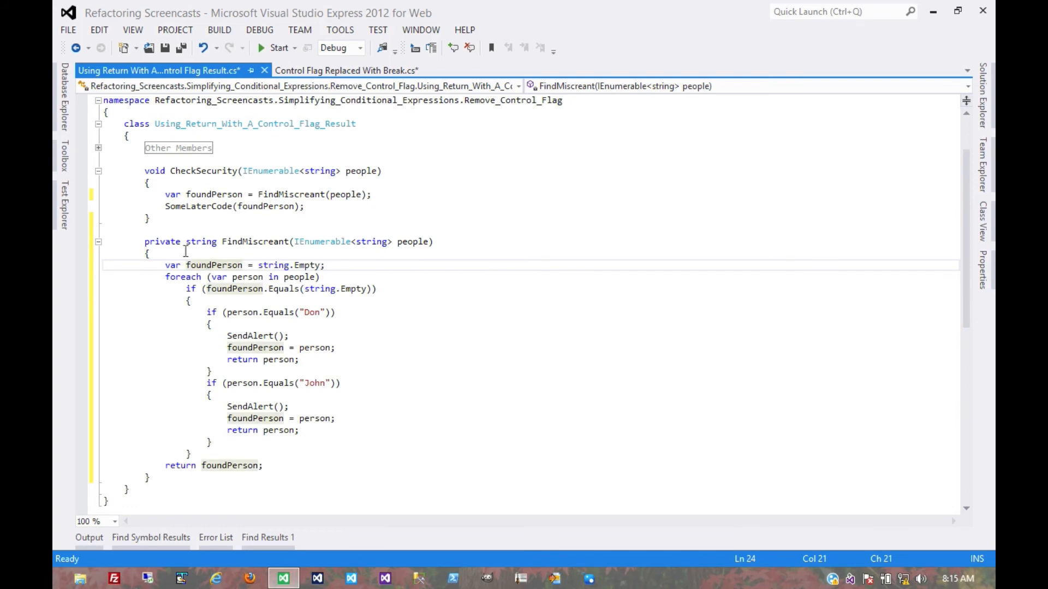
key("Home")
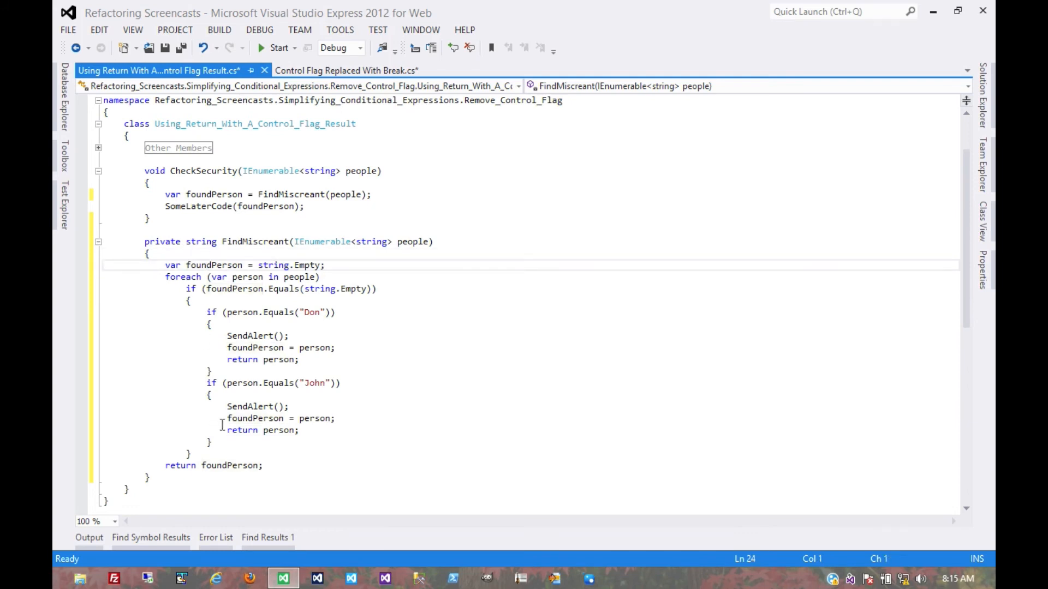
double_click(231, 465)
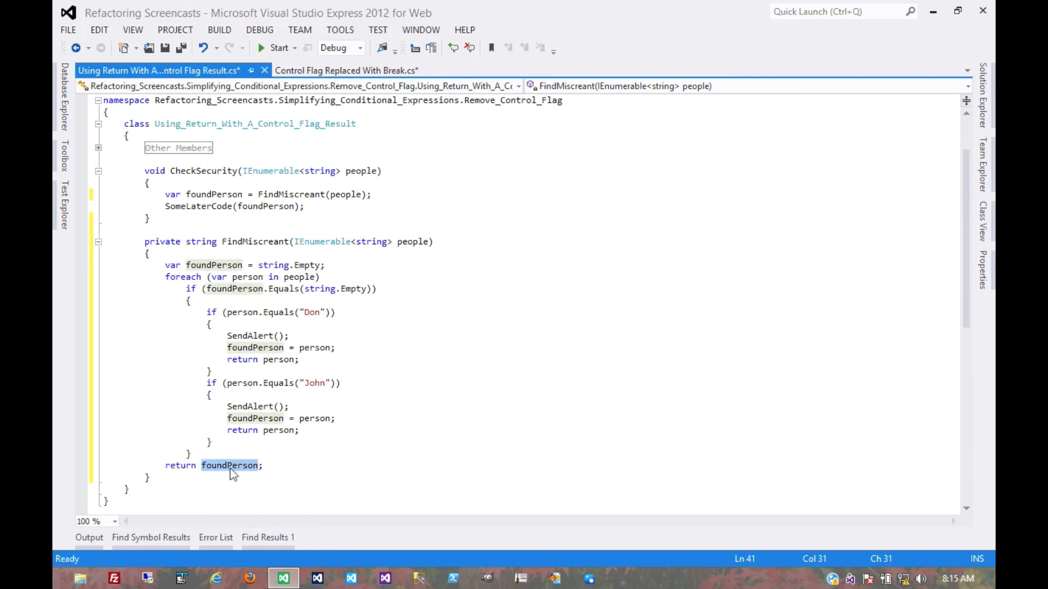
type("string.em")
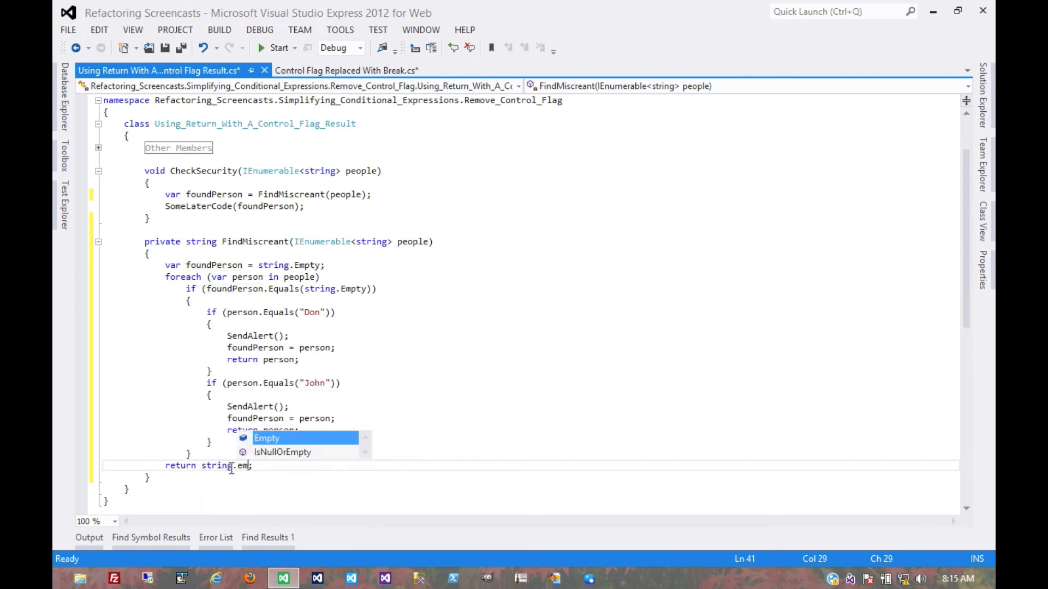
key("Tab")
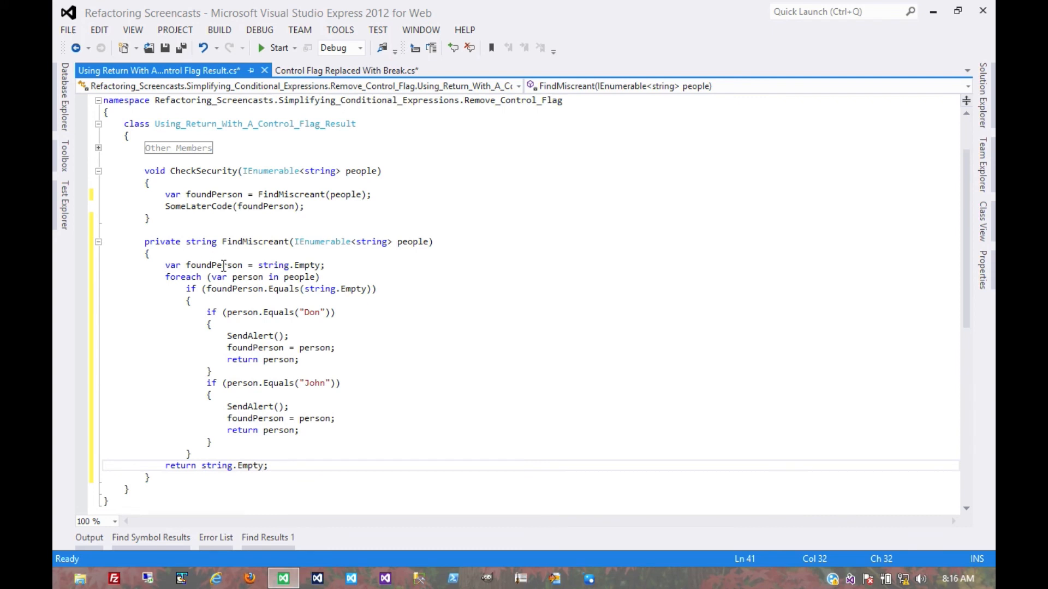
Step: Delete the foundPerson declaration and the foundPerson assignments in the Don and John branches
left_click(224, 265)
key("Home")
key("Home")
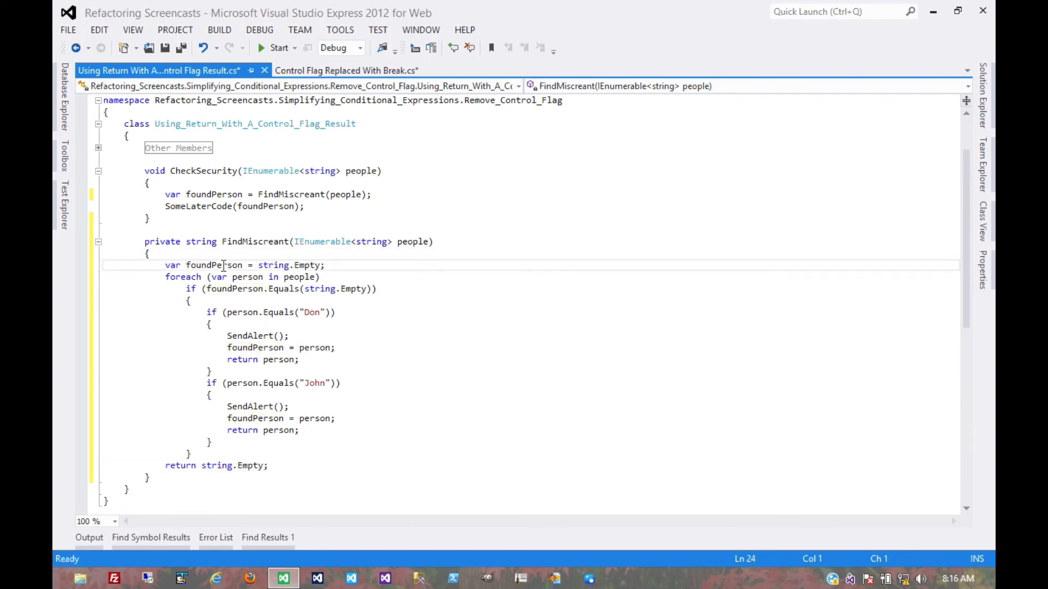
key("shift+Down")
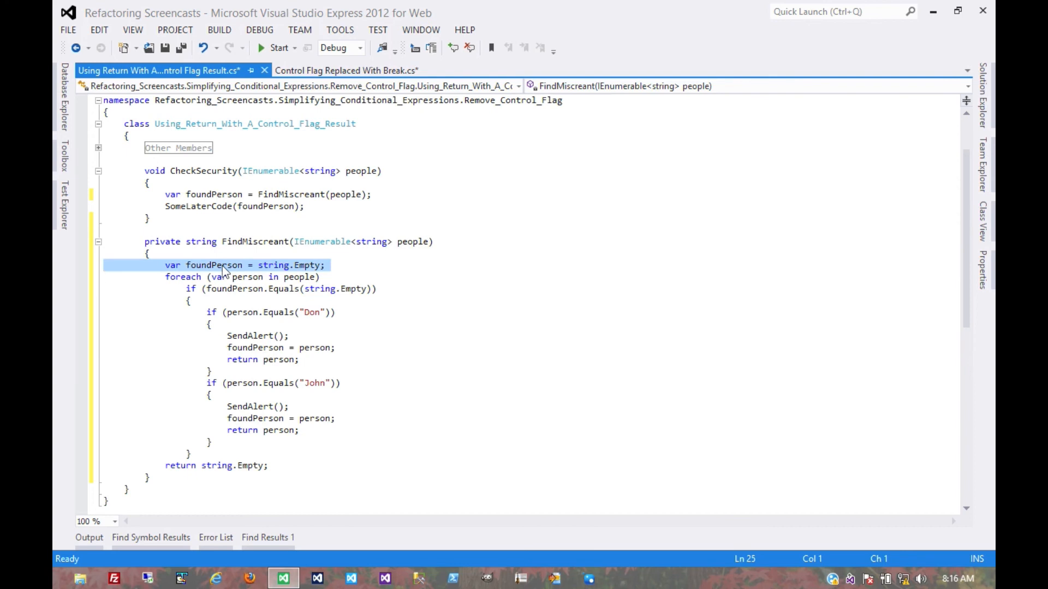
key("Delete")
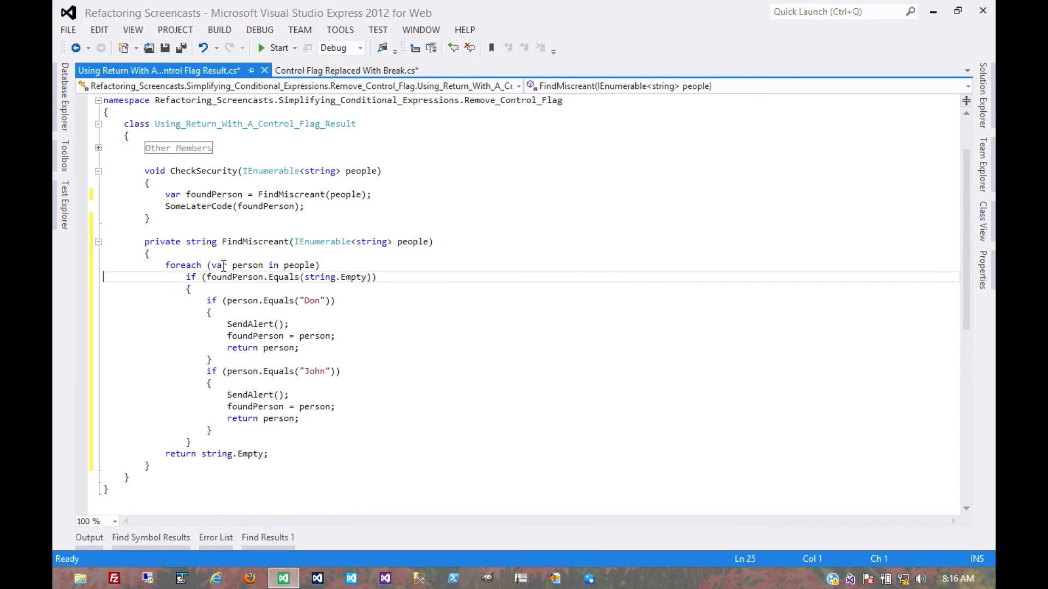
key("Down")
key("Down")
key("Down")
key("Down")
key("Down")
key("Down")
key("shift+Down")
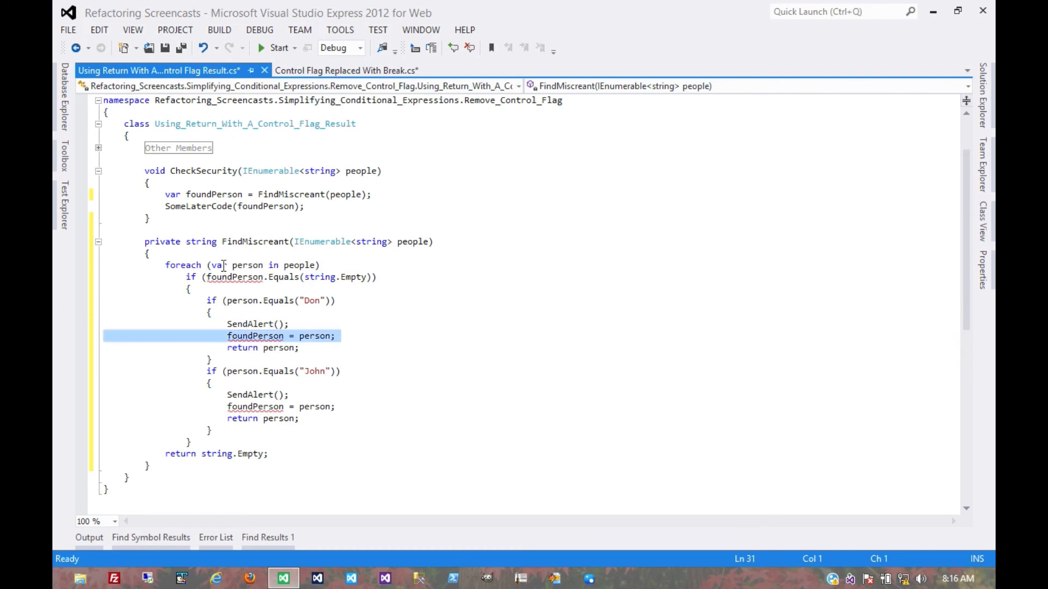
key("Delete")
key("Down")
key("Down")
key("Down")
key("Down")
key("Down")
key("shift+Down")
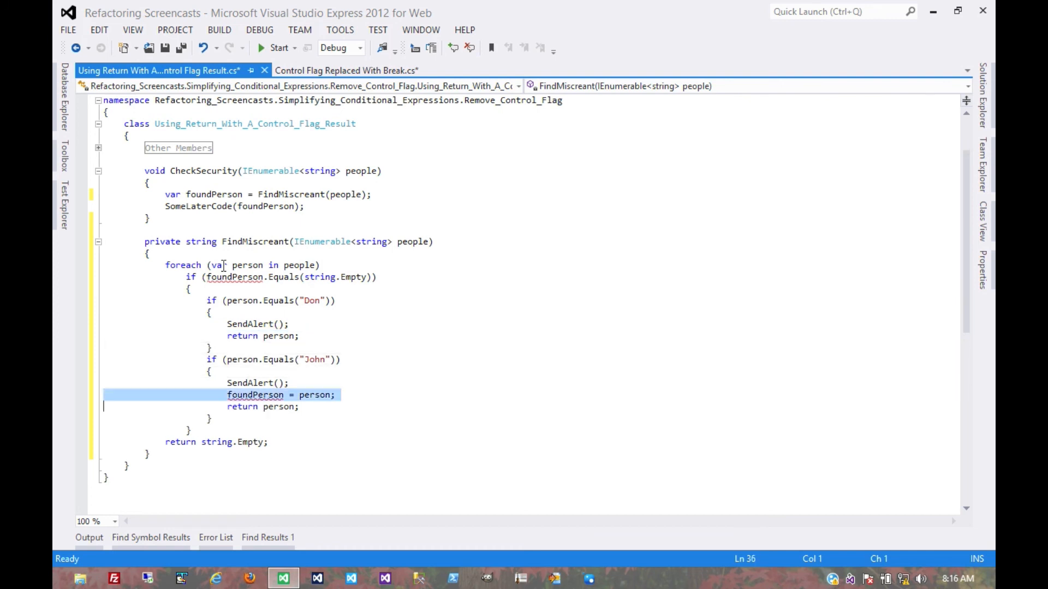
key("Delete")
key("Up")
key("Up")
key("Up")
key("Up")
key("Up")
key("Up")
key("Up")
key("Up")
key("Up")
key("Up")
Step: Remove the if (foundPerson.Equals(string.Empty)) wrapper and reindent the loop body with Ctrl+K, Ctrl+D
key("shift+Down")
key("Delete")
key("Down")
key("Down")
key("Down")
key("Down")
key("Down")
key("Down")
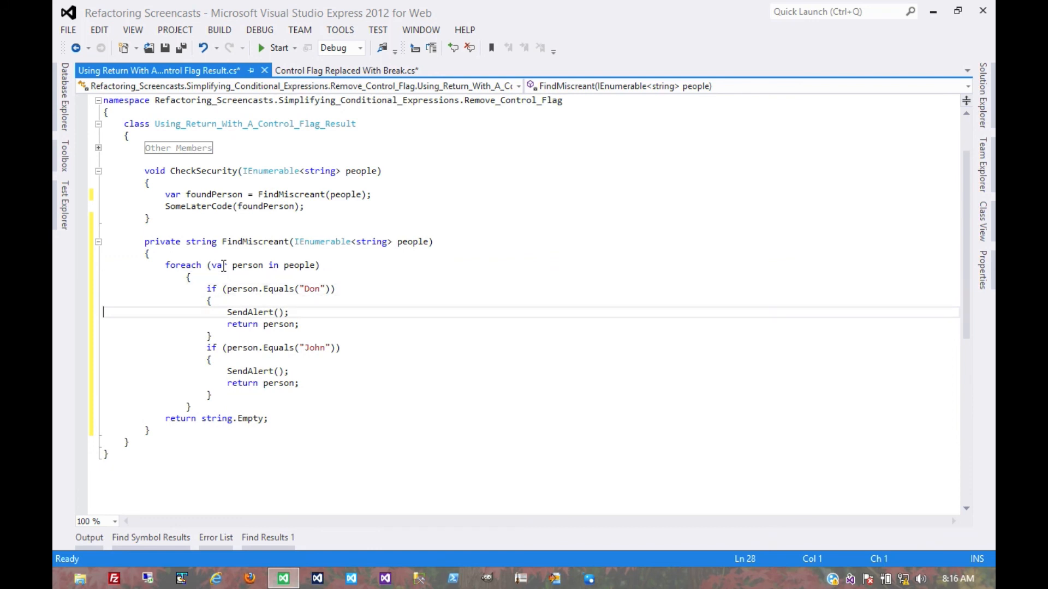
key("Down")
key("Down")
key("Down")
key("Down")
key("Down")
key("Down")
key("Up")
key("End")
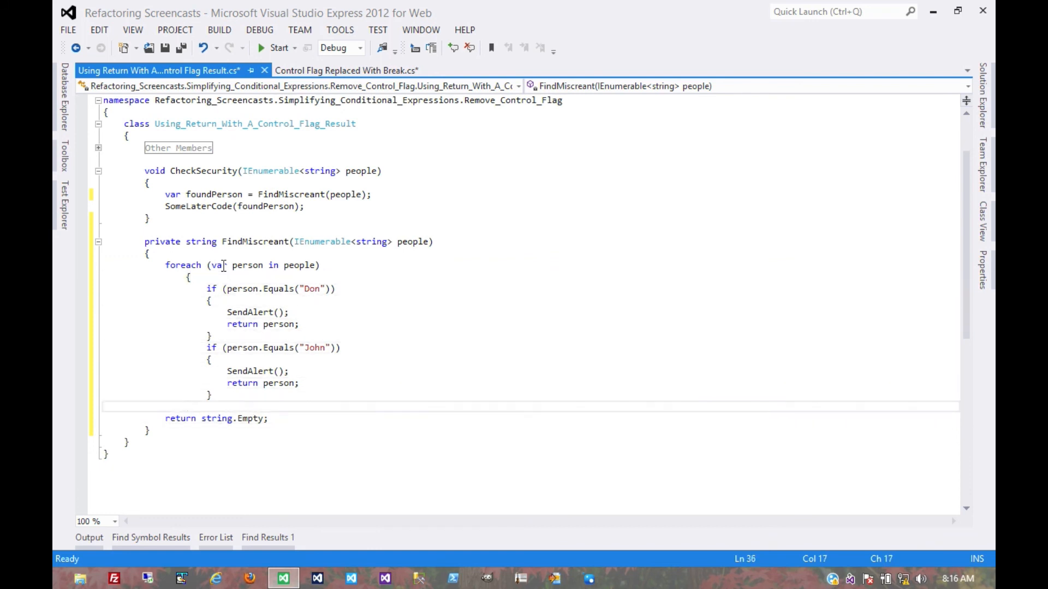
key("ctrl+k")
key("ctrl+d")
type("}")
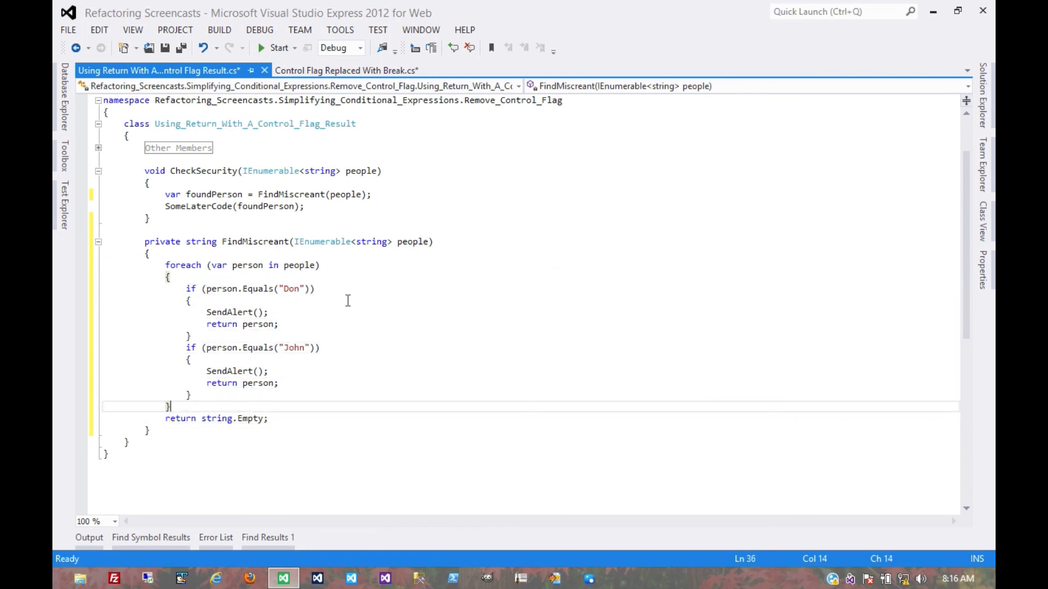
left_click(345, 303)
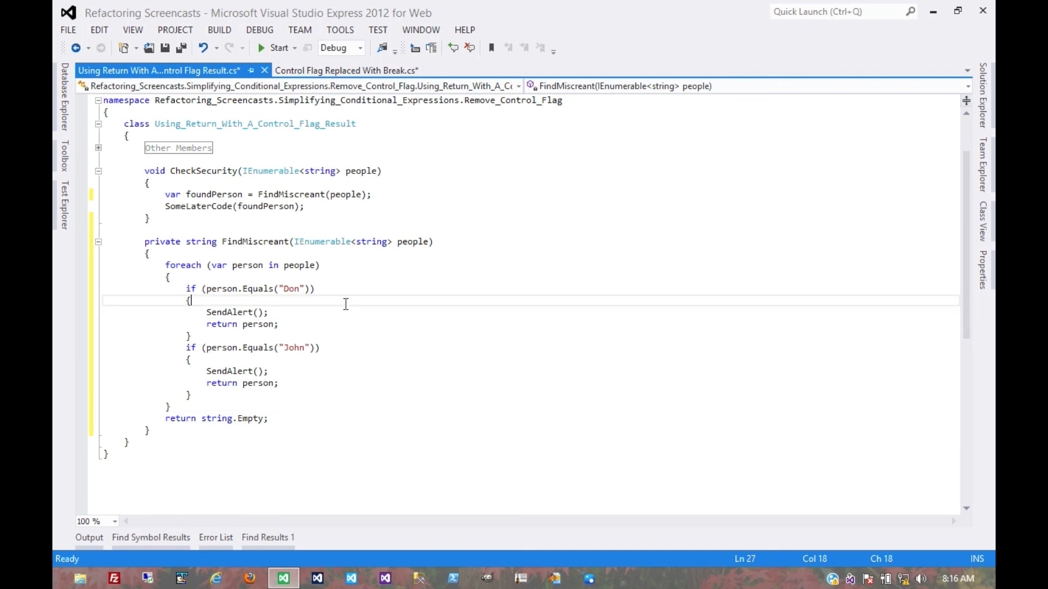
scroll(205, 252, "up", 2)
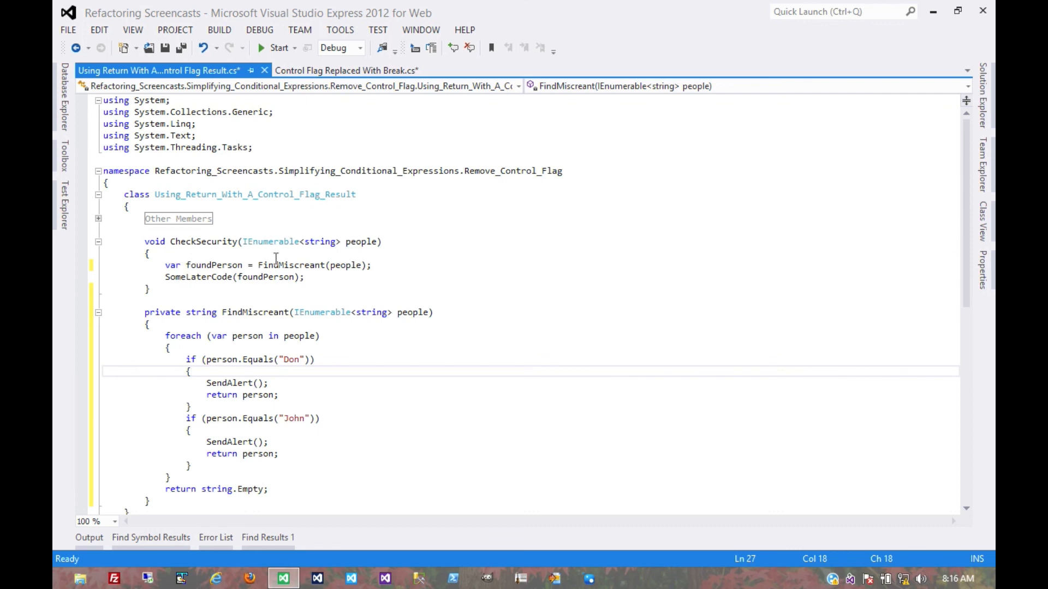
Step: Pass FindMiscreant(people) directly as the argument to SomeLaterCode in CheckSecurity
left_click_drag(259, 265, 365, 265)
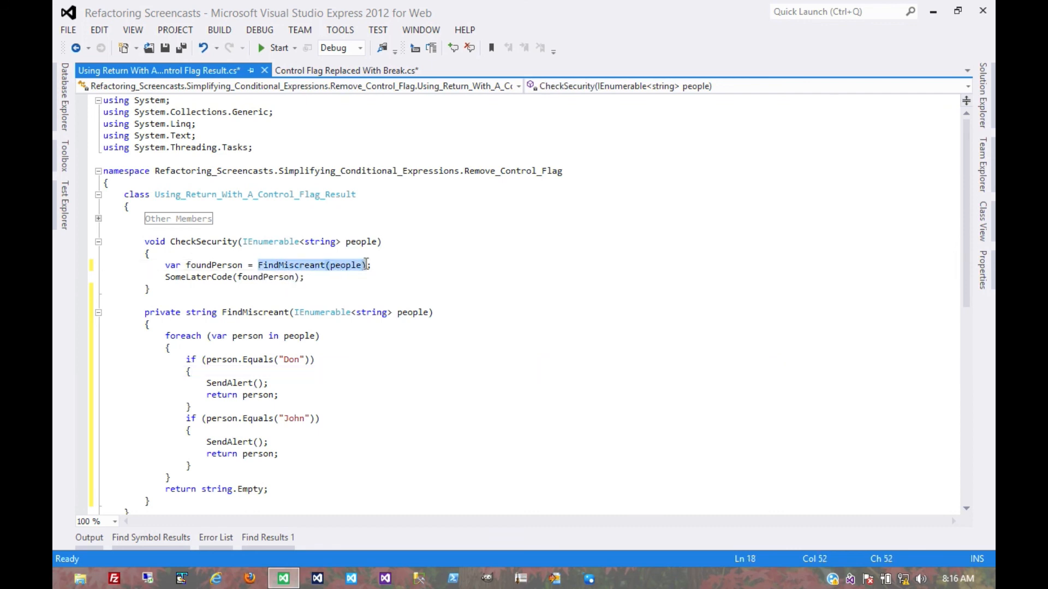
key("ctrl+c")
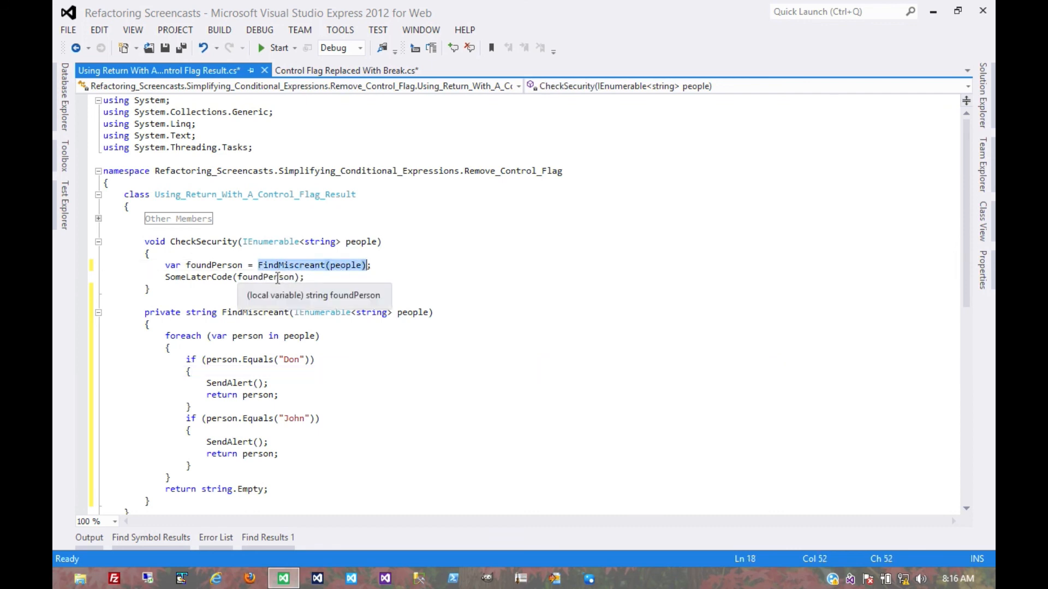
double_click(266, 277)
key("ctrl+v")
Step: Delete the now-unused var foundPerson = FindMiscreant(people); line
key("Up")
key("Up")
key("End")
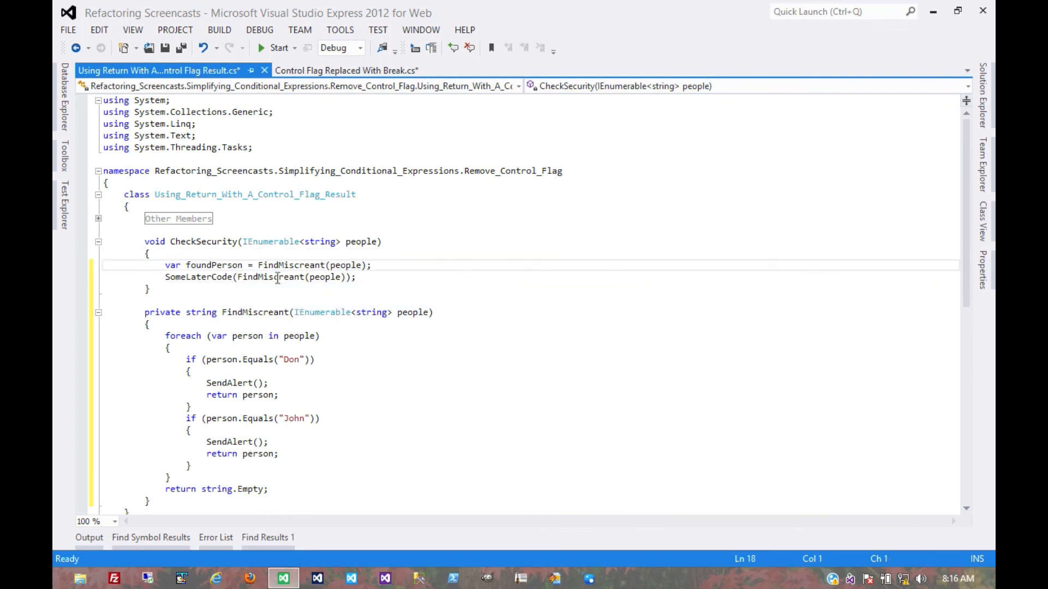
key("shift+Down")
key("Delete")
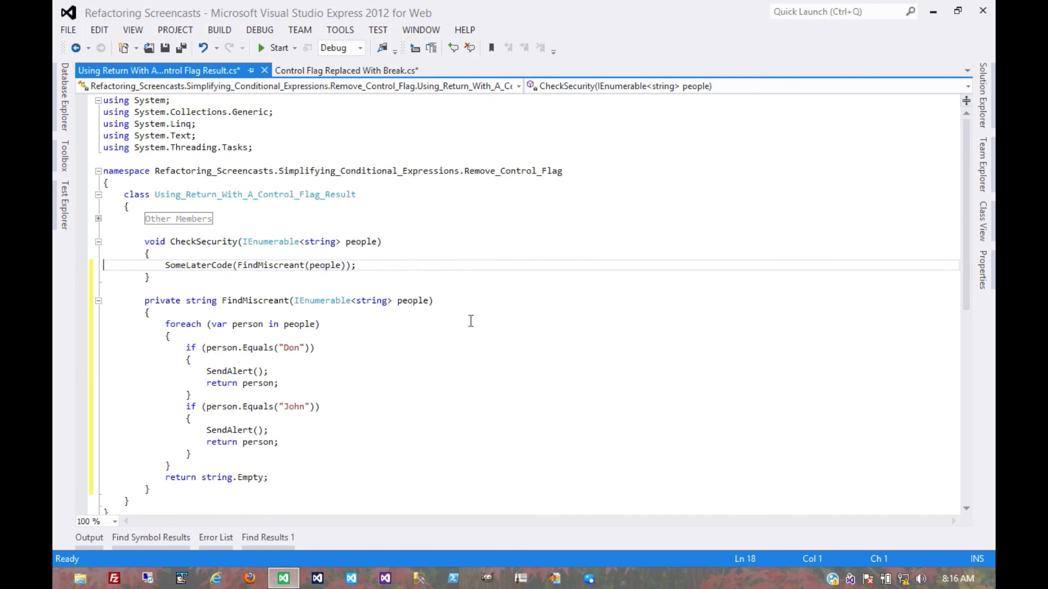
scroll(426, 348, "down", 1)
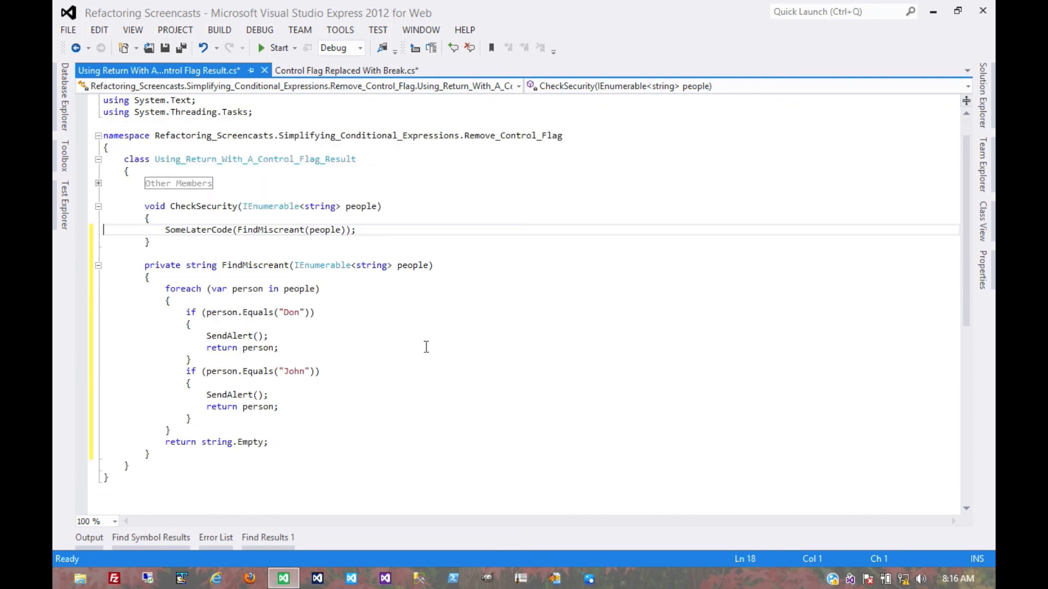